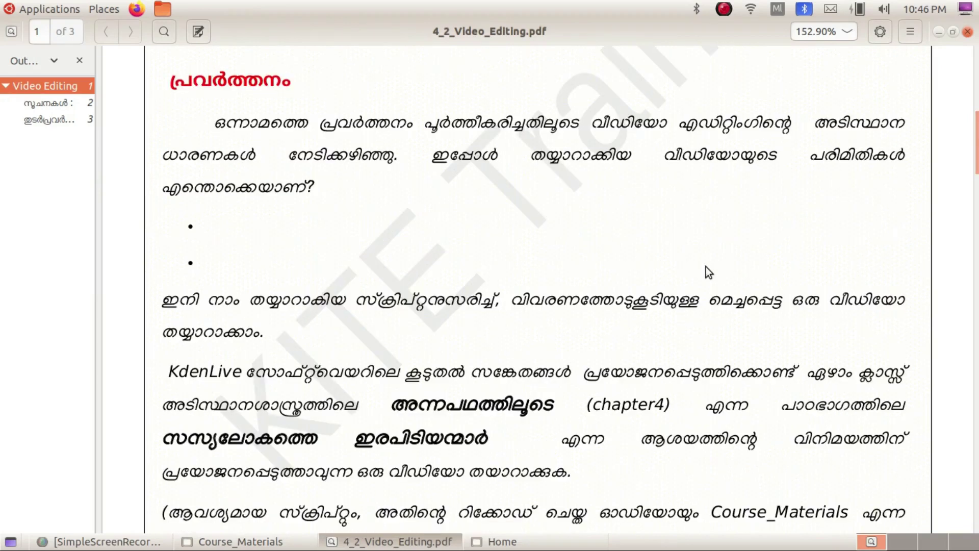
Read the activity instructions and hints in 4_2_Video_Editing.pdf, and return to the Course_Materials folder
{"action": "scroll", "coordinate": [699, 285], "scroll_direction": "down", "scroll_amount": 4}
{"action": "scroll", "coordinate": [698, 300], "scroll_direction": "down", "scroll_amount": 2}
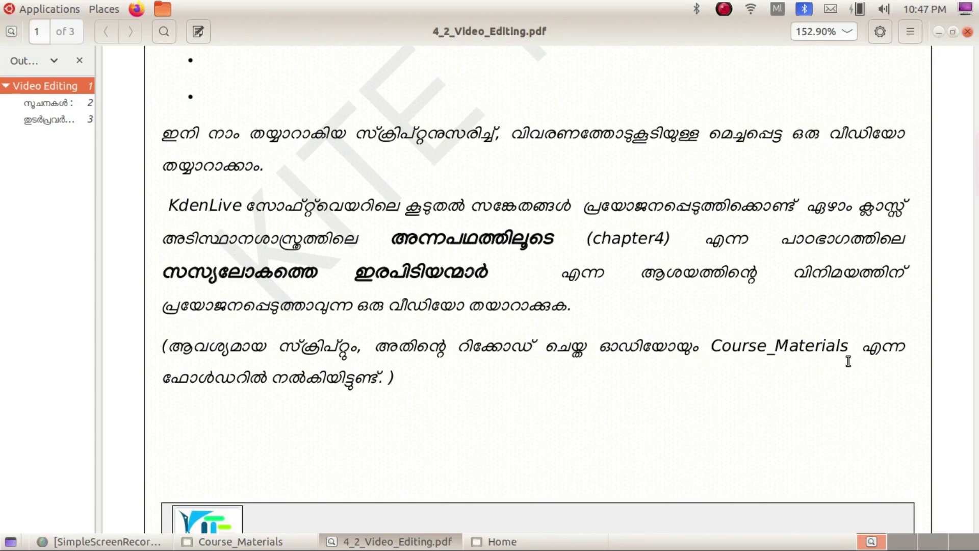
{"action": "scroll", "coordinate": [616, 363], "scroll_direction": "down", "scroll_amount": 5}
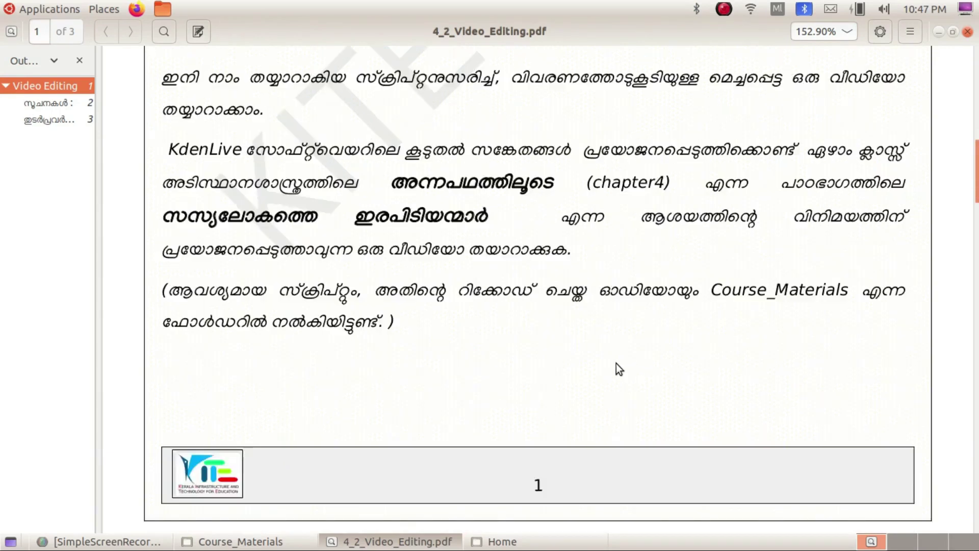
{"action": "scroll", "coordinate": [616, 363], "scroll_direction": "down", "scroll_amount": 6}
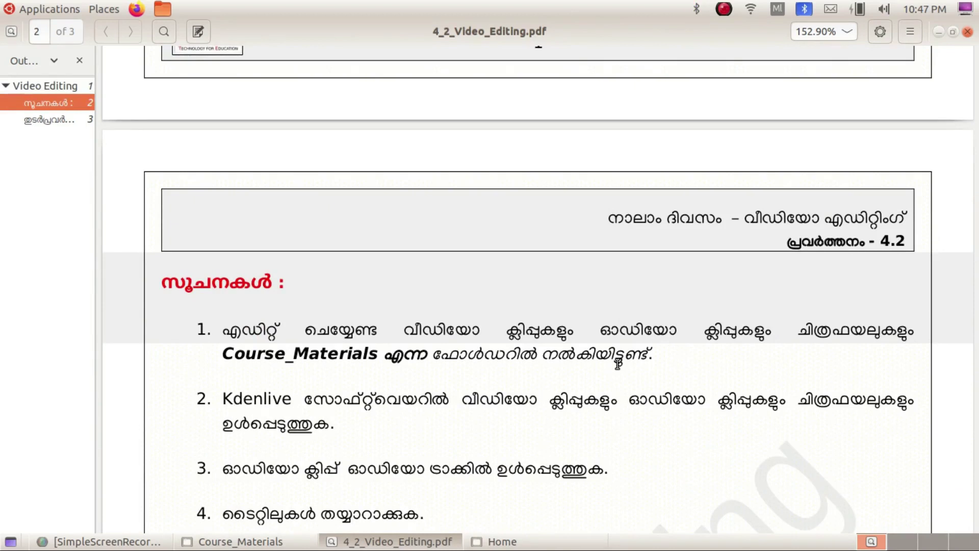
{"action": "scroll", "coordinate": [617, 363], "scroll_direction": "down", "scroll_amount": 2}
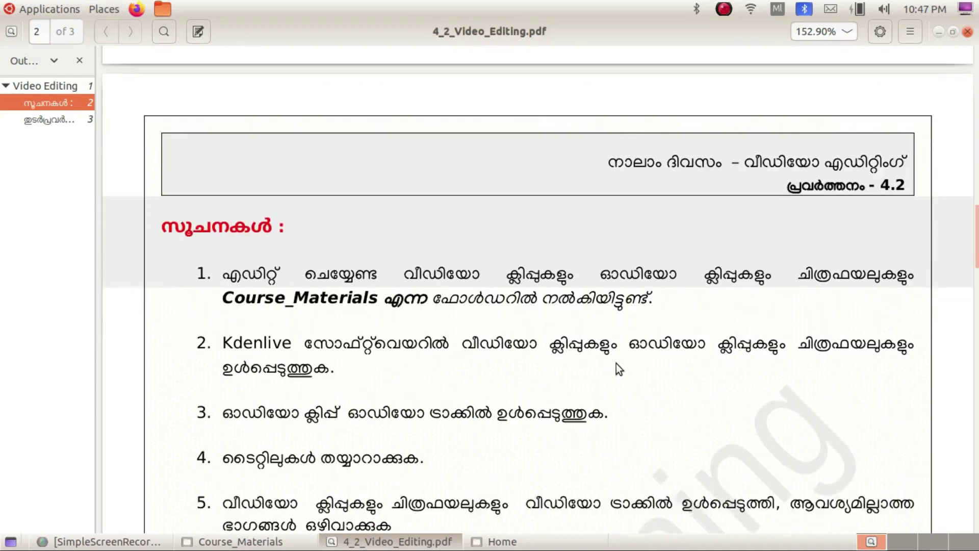
{"action": "scroll", "coordinate": [617, 363], "scroll_direction": "up", "scroll_amount": 2}
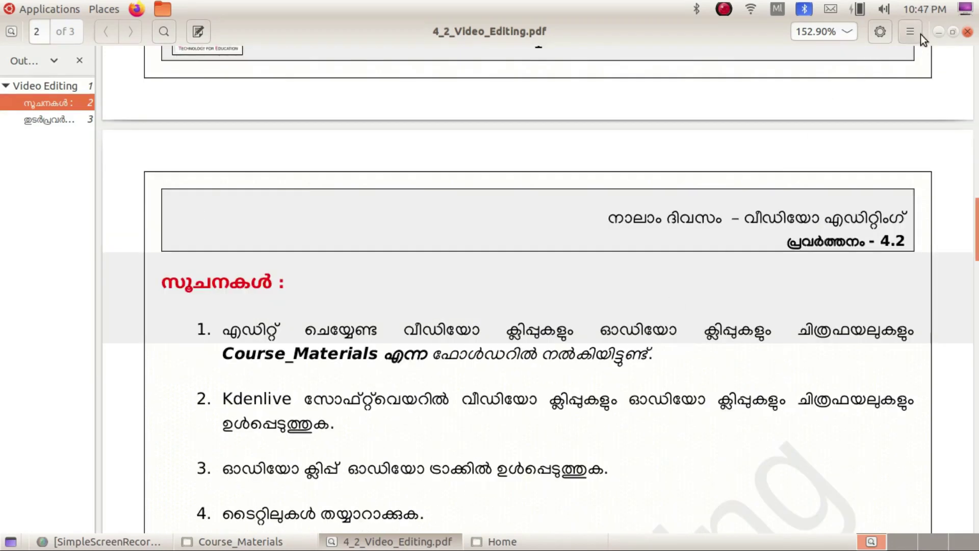
{"action": "left_click", "coordinate": [938, 32]}
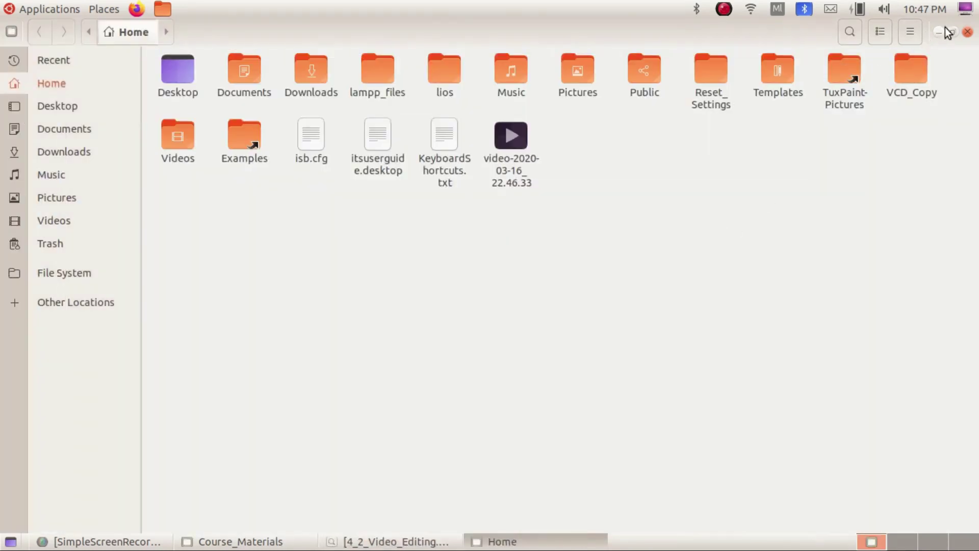
{"action": "left_click", "coordinate": [967, 32]}
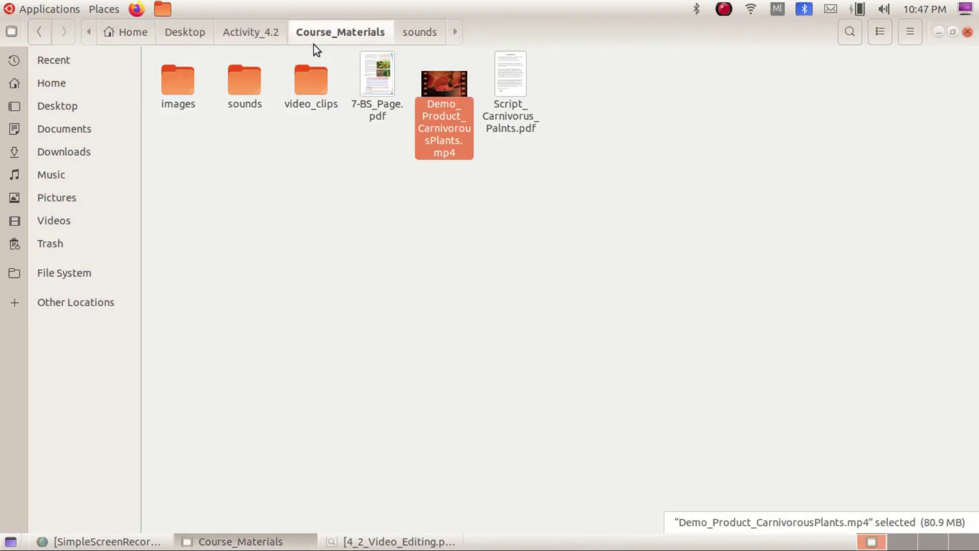
View the Script_Carnivorus_Palnts.pdf script from the Course_Materials folder and close it
{"action": "left_click", "coordinate": [358, 35]}
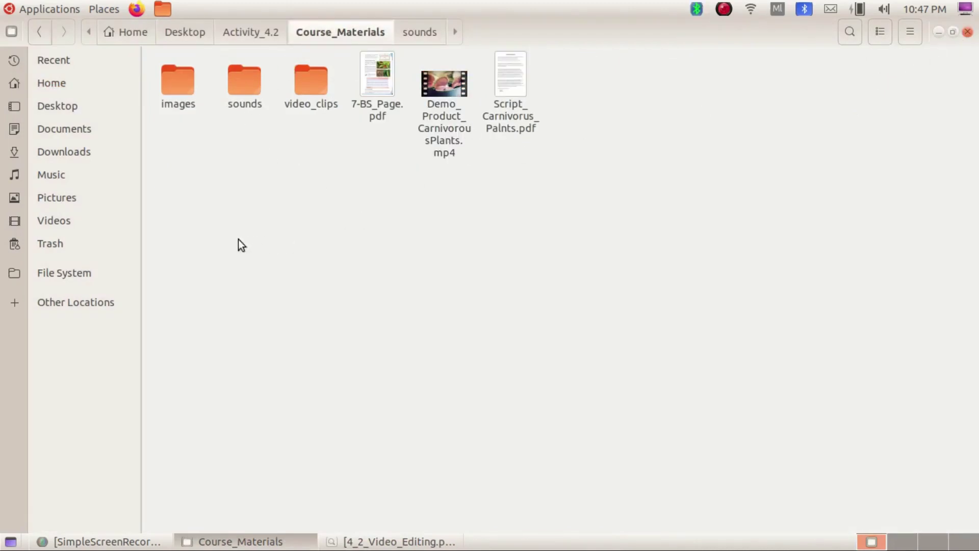
{"action": "double_click", "coordinate": [512, 85]}
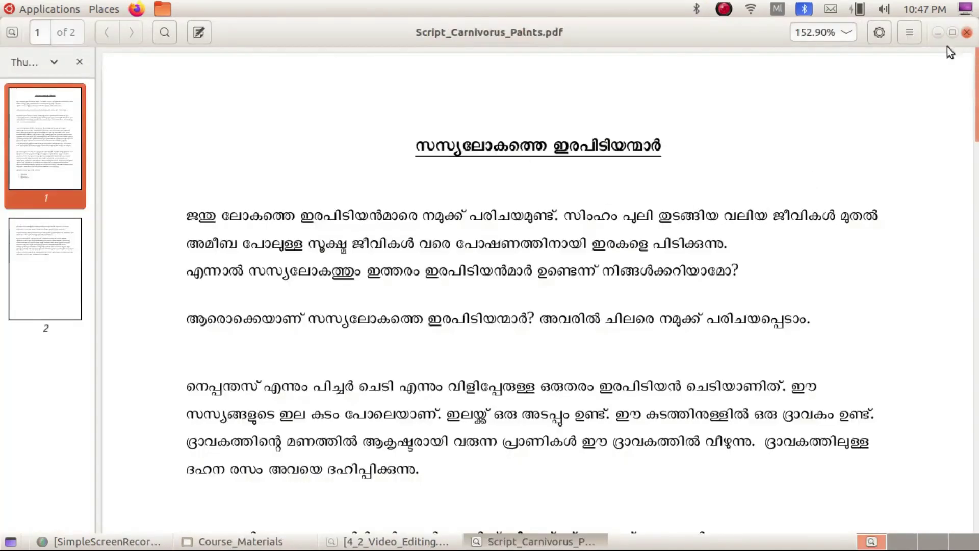
{"action": "left_click", "coordinate": [967, 32]}
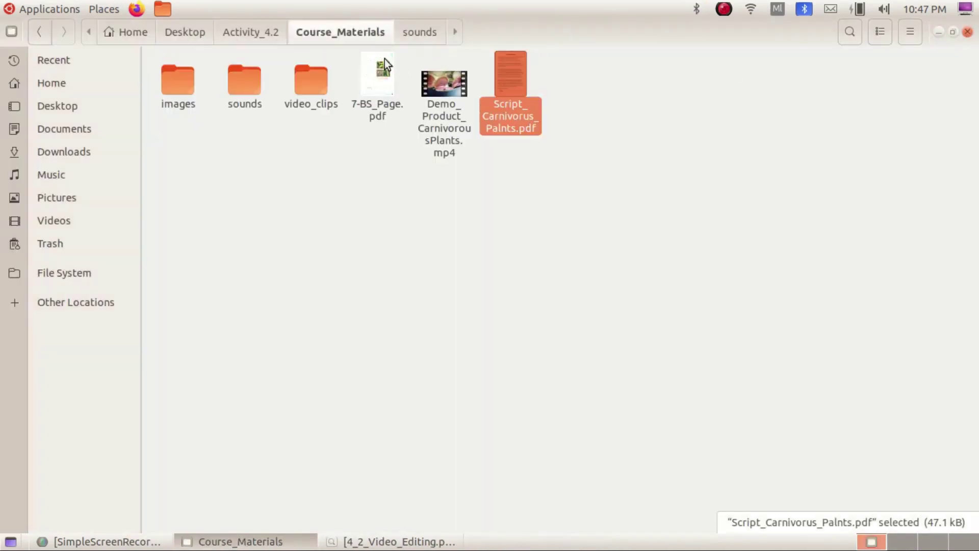
Play the finished sample Demo_Product_CarnivorousPlants.mp4 briefly and close the player
{"action": "left_click", "coordinate": [443, 91]}
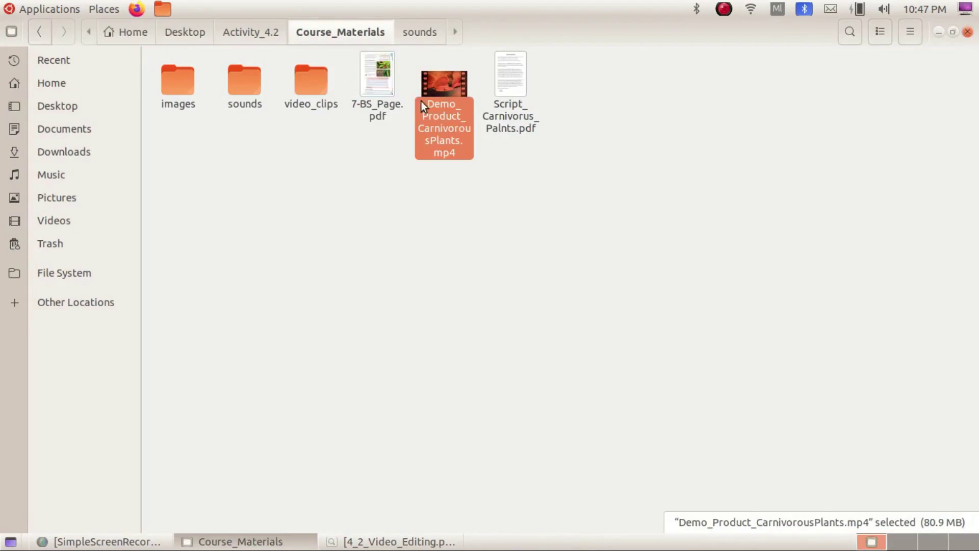
{"action": "double_click", "coordinate": [442, 118]}
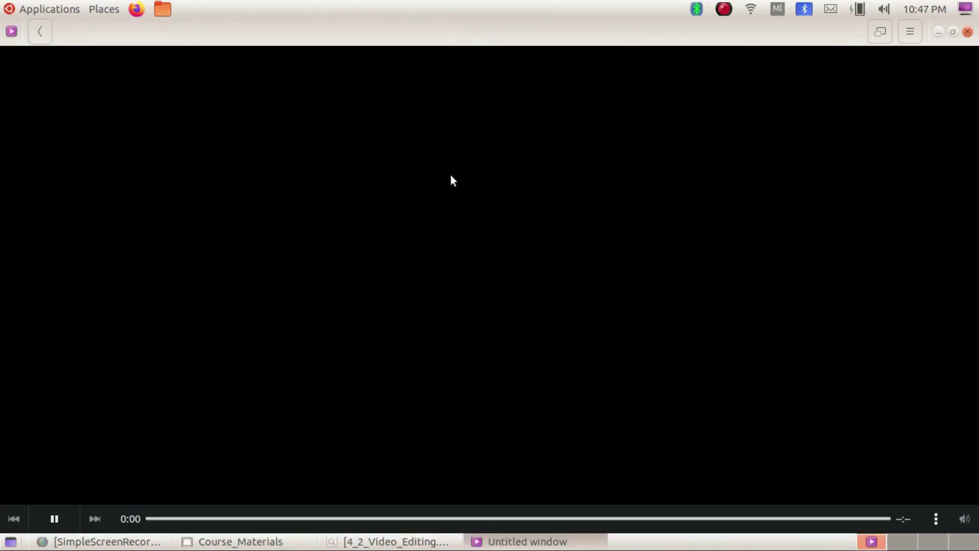
{"action": "left_click", "coordinate": [967, 32]}
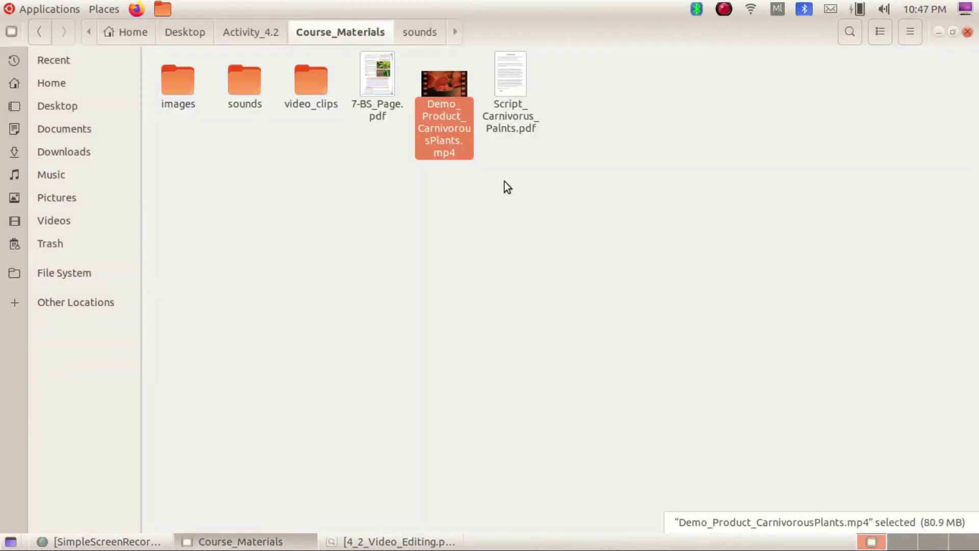
Examine the clips in the video_clips folder, such as lions_hunting.mp4 and NitrogenFixing.mp4, and return to Course_Materials
{"action": "double_click", "coordinate": [301, 87]}
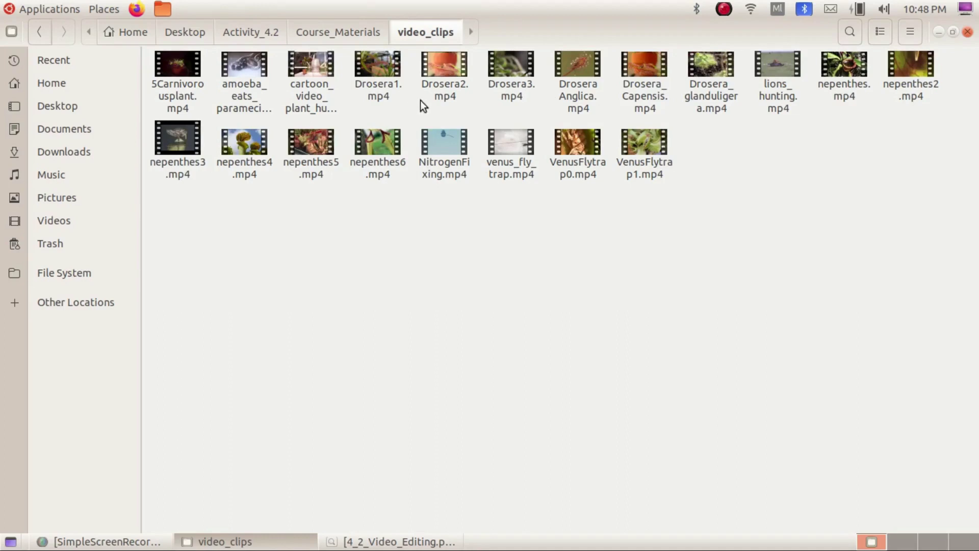
{"action": "left_click", "coordinate": [772, 87]}
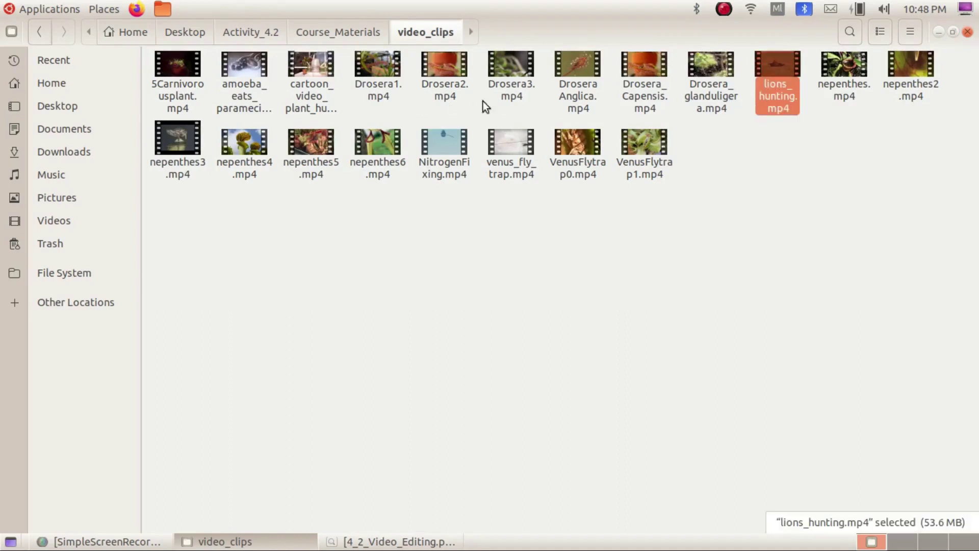
{"action": "left_click", "coordinate": [251, 91]}
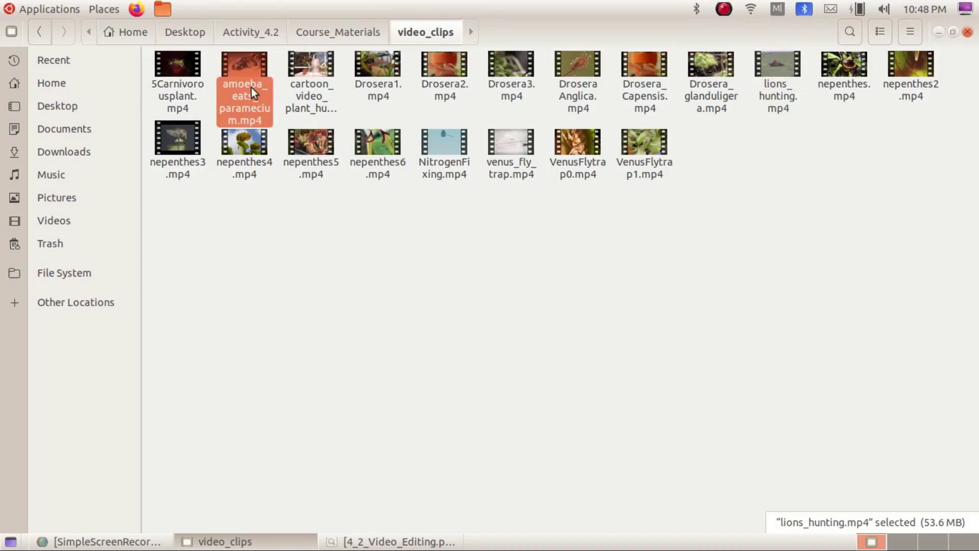
{"action": "left_click", "coordinate": [184, 84]}
{"action": "left_click", "coordinate": [444, 150]}
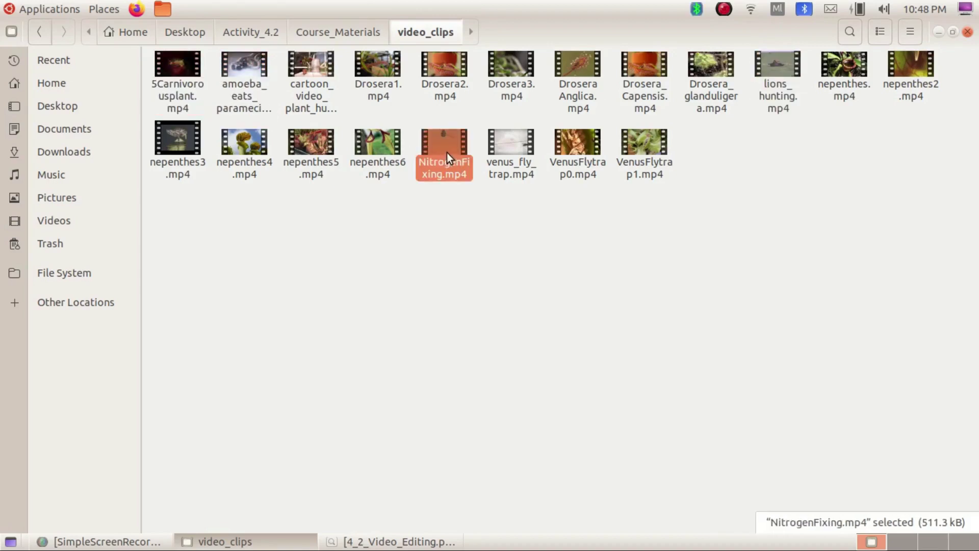
{"action": "left_click", "coordinate": [360, 37]}
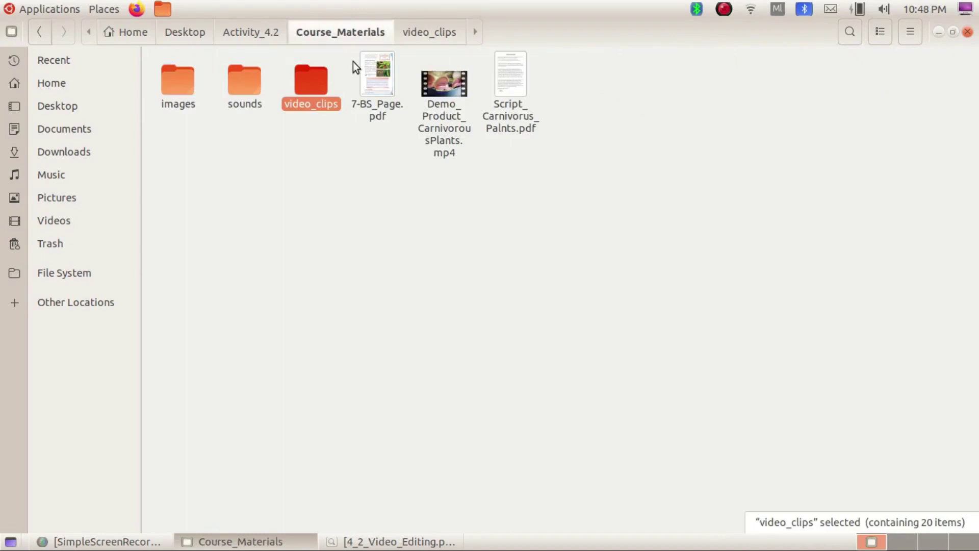
Look through the sounds folder, including VoiceOver-CarnivorousPlants.mp3, and return to Course_Materials
{"action": "double_click", "coordinate": [252, 72]}
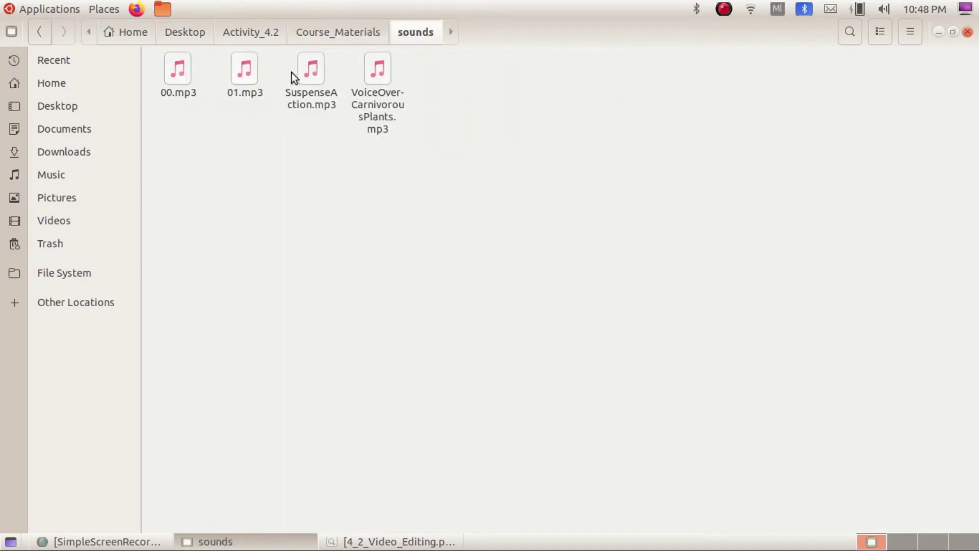
{"action": "left_click", "coordinate": [388, 78]}
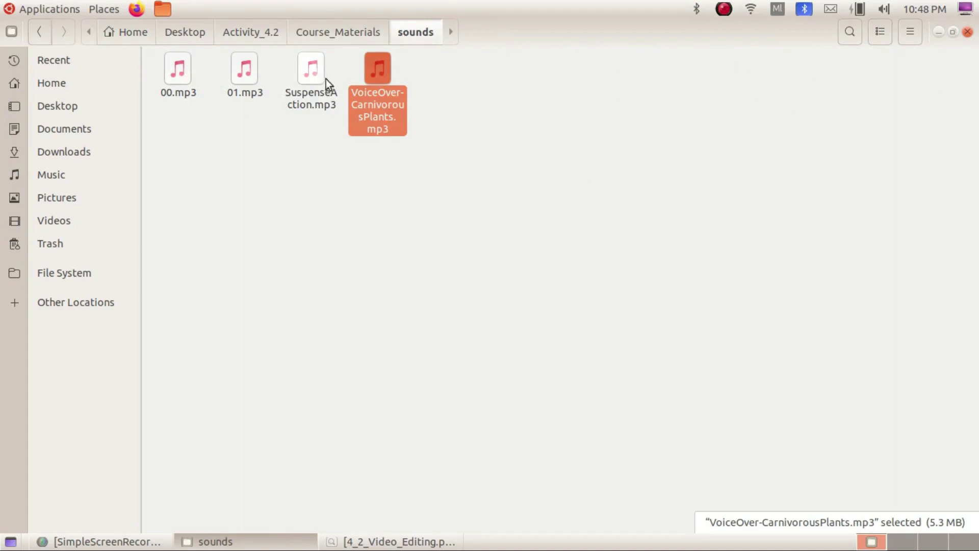
{"action": "left_click", "coordinate": [347, 31]}
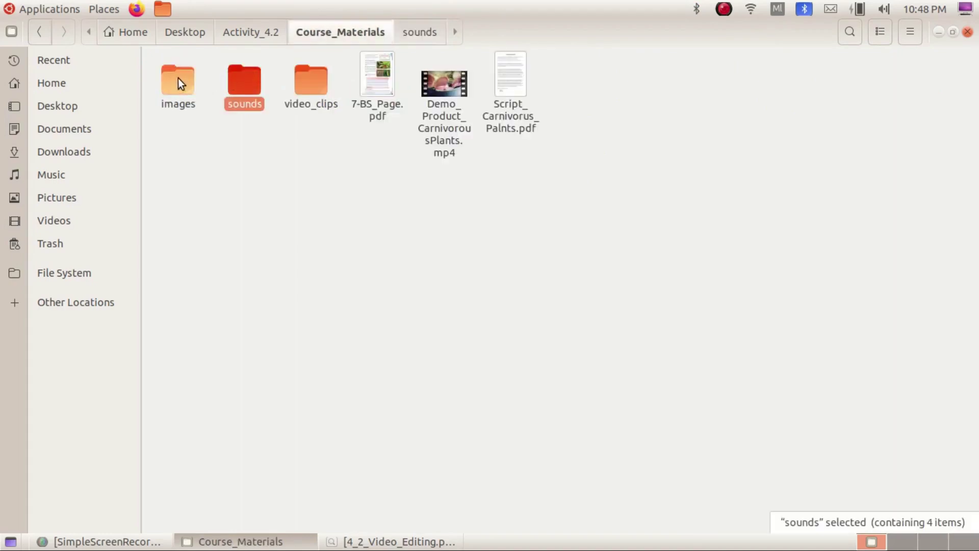
Look through the pictures in the images folder and return to Course_Materials
{"action": "left_click", "coordinate": [179, 82]}
{"action": "double_click", "coordinate": [180, 80]}
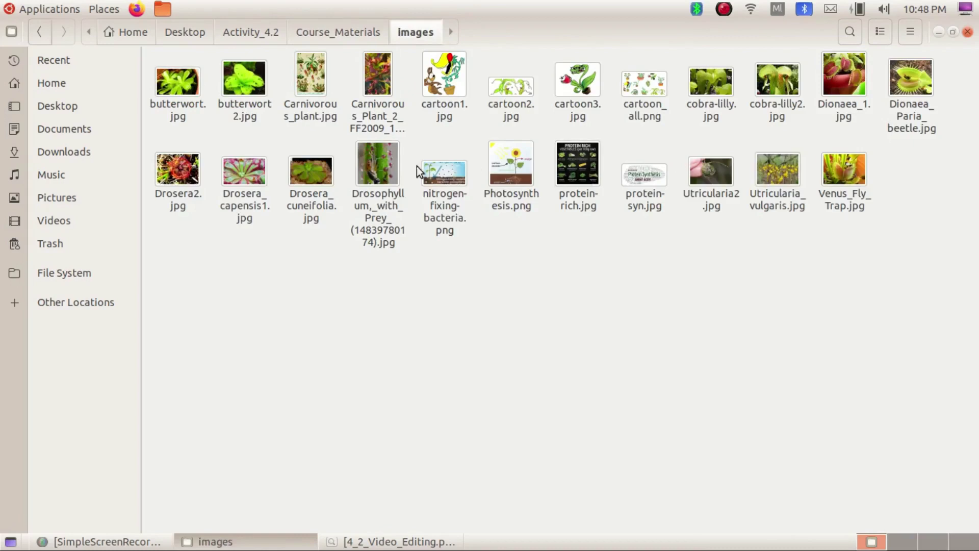
{"action": "left_click", "coordinate": [326, 36]}
Launch the Kdenlive video editor
{"action": "left_click", "coordinate": [441, 89]}
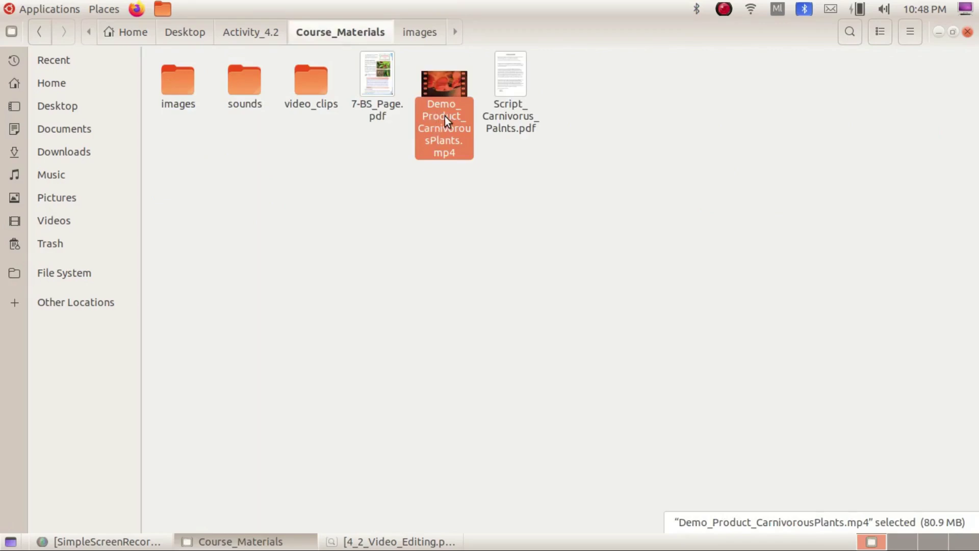
{"action": "left_click", "coordinate": [37, 10]}
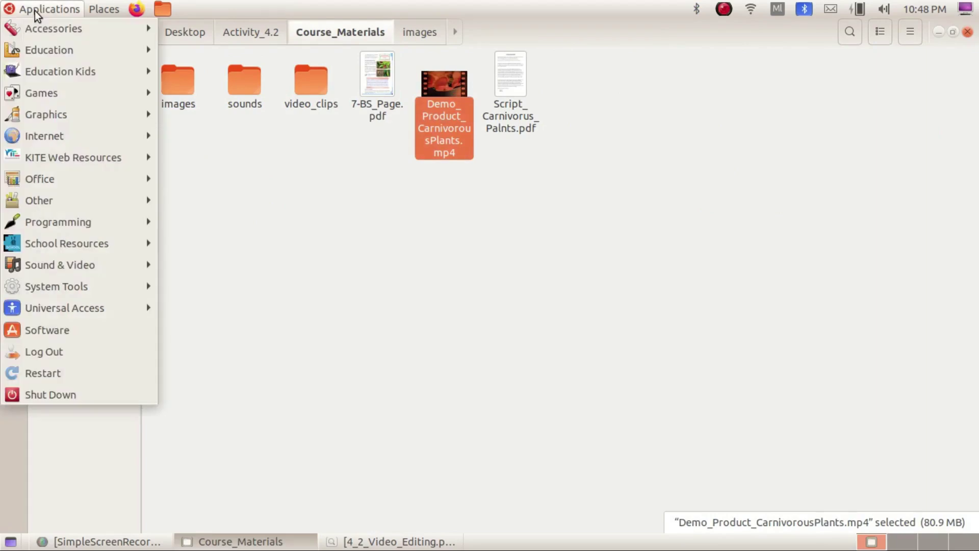
{"action": "mouse_move", "coordinate": [146, 265]}
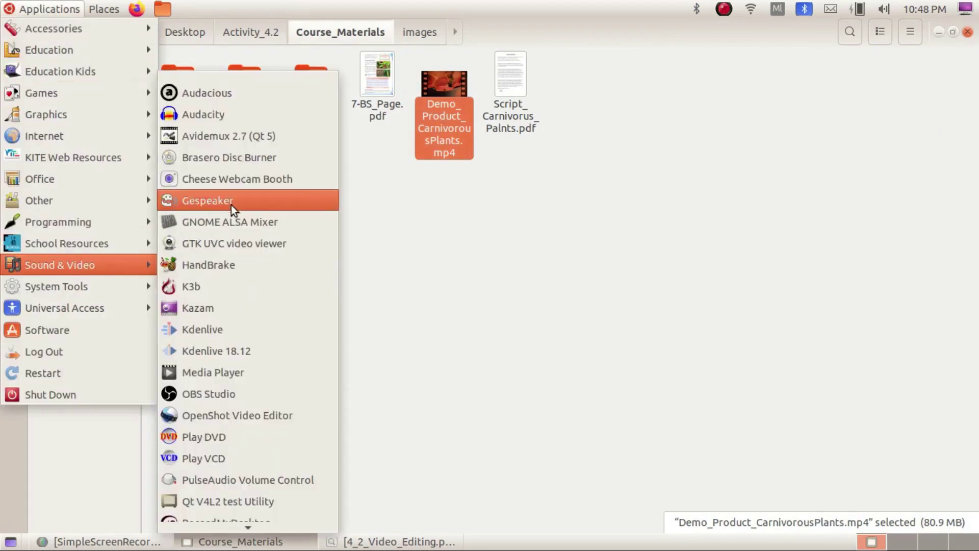
{"action": "left_click", "coordinate": [238, 330]}
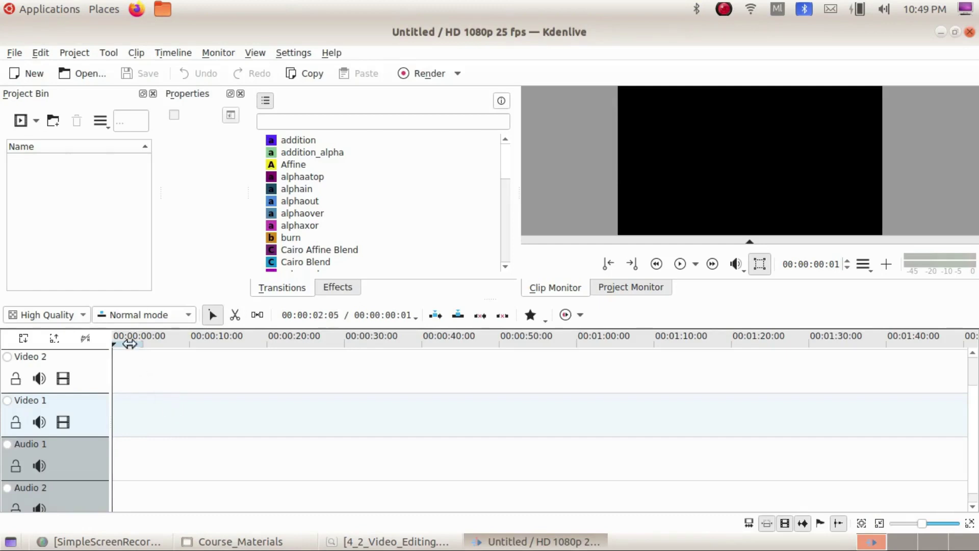
Create a new title clip and place a text item on its canvas
{"action": "left_click", "coordinate": [76, 53]}
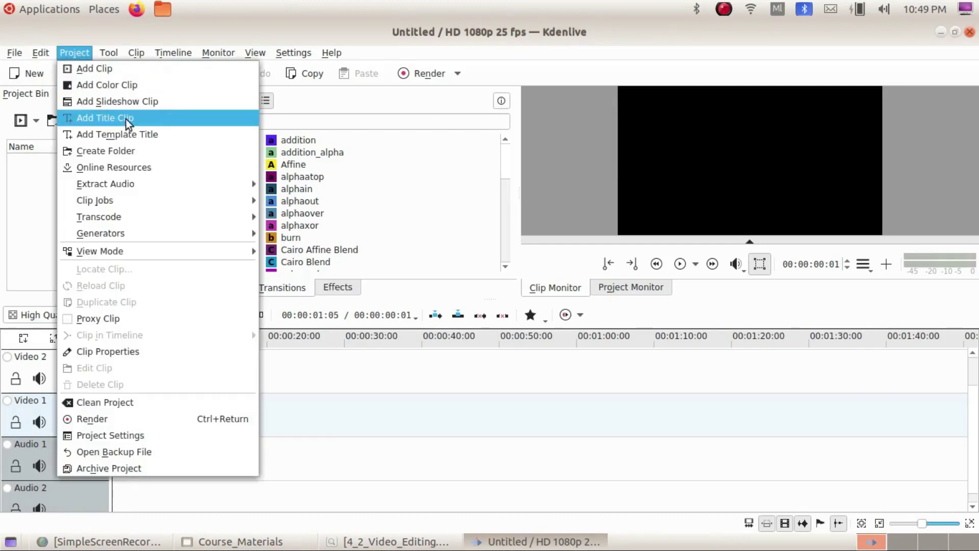
{"action": "left_click", "coordinate": [141, 118]}
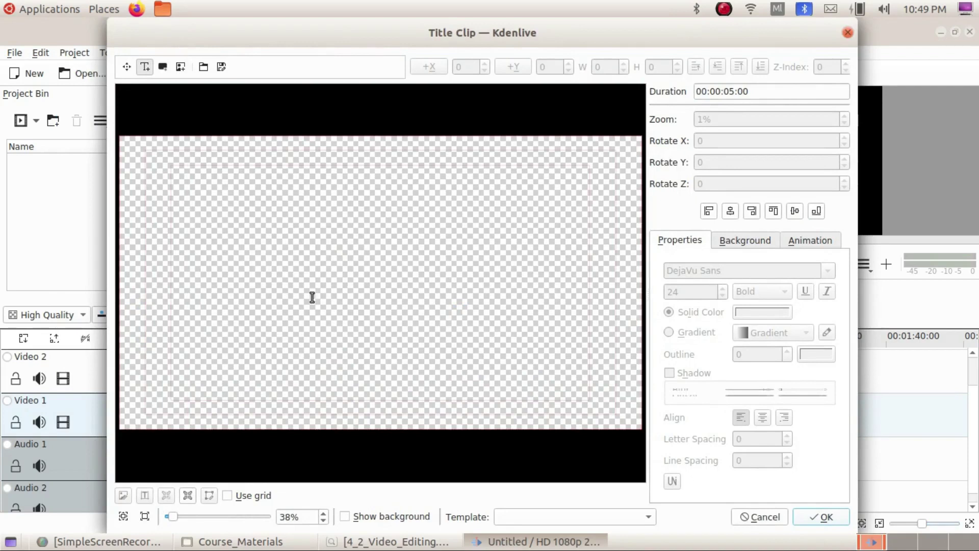
{"action": "left_click", "coordinate": [273, 262]}
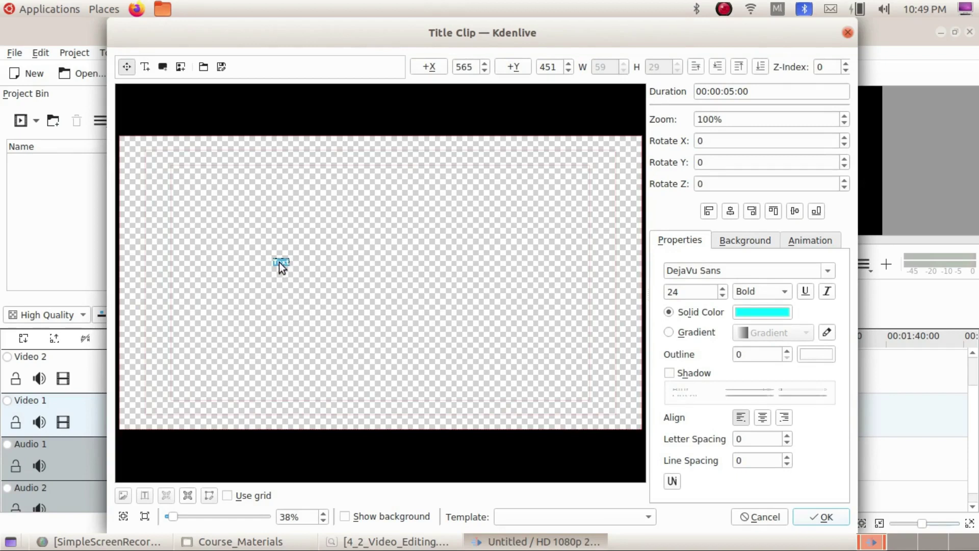
Set the title text's font size to 100 and its solid color to yellow (#ffff00)
{"action": "double_click", "coordinate": [688, 293]}
{"action": "type", "text": "100"}
{"action": "left_click", "coordinate": [762, 311]}
{"action": "left_click", "coordinate": [447, 187]}
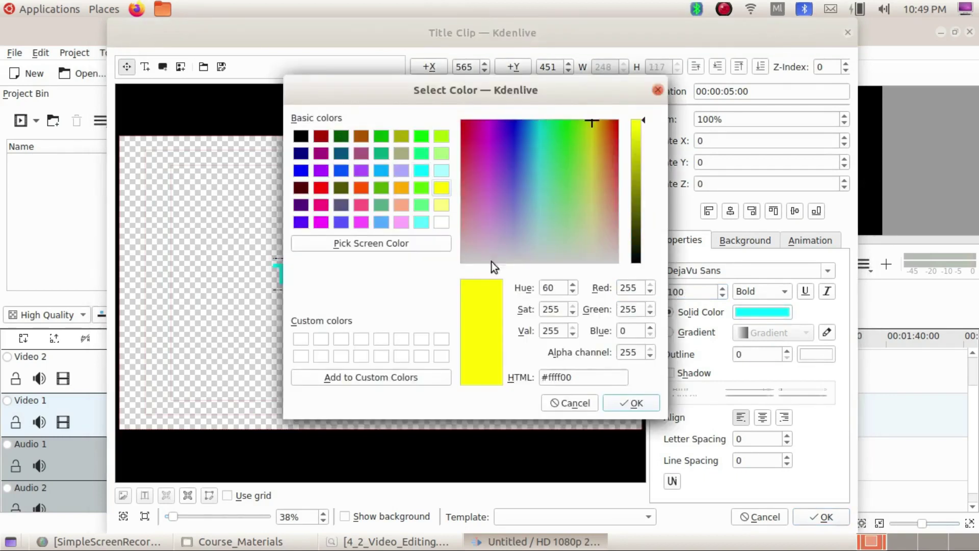
{"action": "left_click", "coordinate": [631, 403]}
Replace the placeholder title text with "സസ്യലോകത്തെ ഇരപിടിയന്മാർ"
{"action": "double_click", "coordinate": [305, 276]}
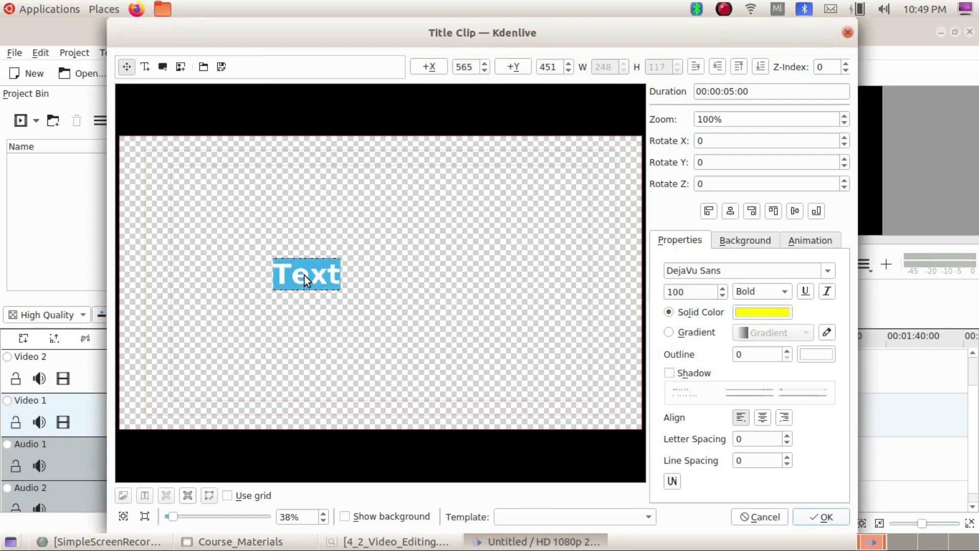
{"action": "key", "text": "BackSpace"}
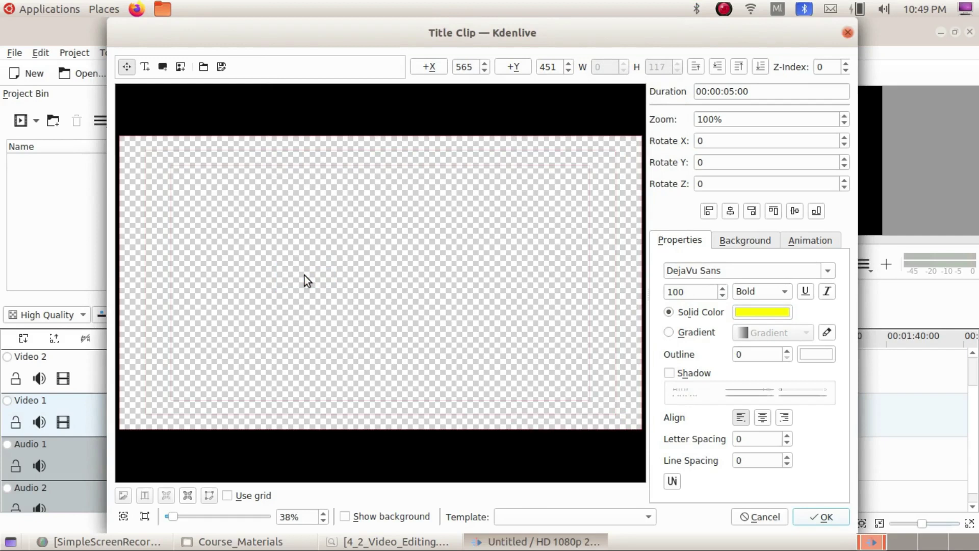
{"action": "type", "text": "mm"}
{"action": "type", "text": "സസ്യലോകത്തെ ഇരപിടിയന്മാർ"}
Center the title text horizontally and vertically in the frame and save the title clip to the project bin
{"action": "left_click_drag", "start_coordinate": [382, 283], "coordinate": [326, 290]}
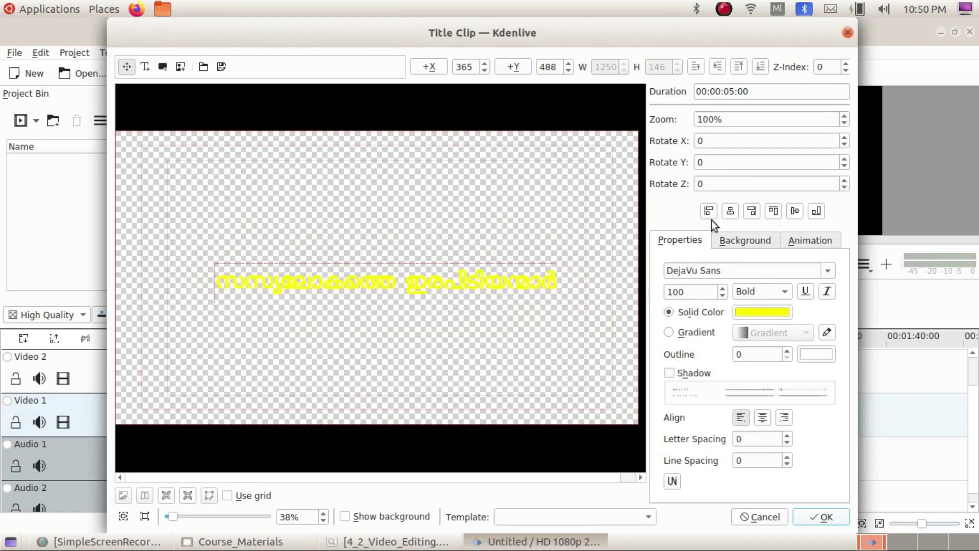
{"action": "left_click_drag", "start_coordinate": [501, 290], "coordinate": [461, 282]}
{"action": "left_click", "coordinate": [729, 214]}
{"action": "left_click", "coordinate": [796, 212]}
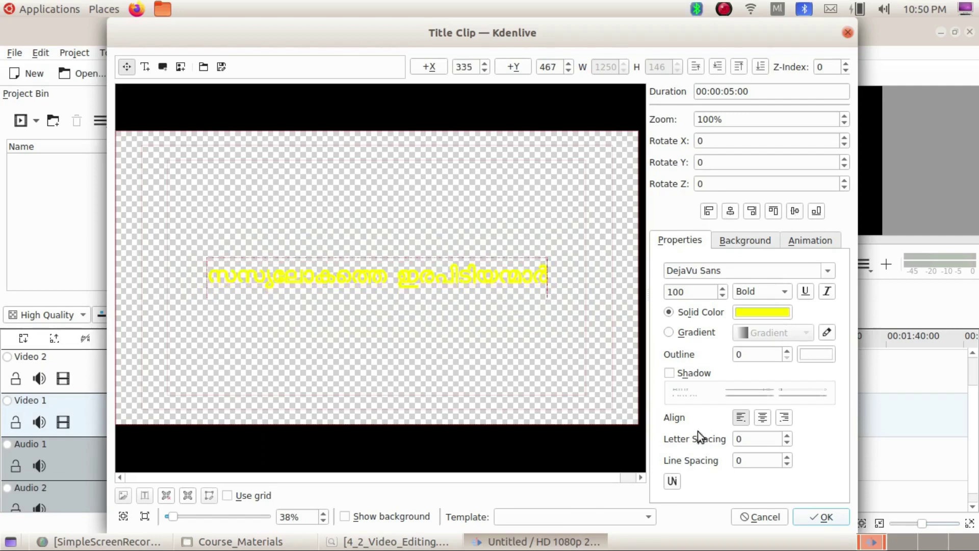
{"action": "left_click", "coordinate": [818, 517]}
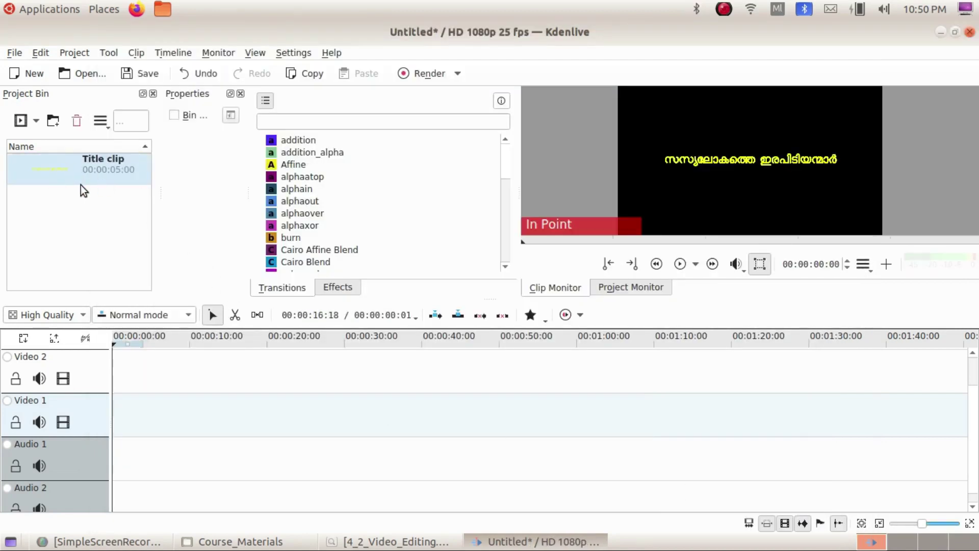
Place the title clip at the very start of the Video 1 track
{"action": "left_click_drag", "start_coordinate": [54, 167], "coordinate": [122, 416]}
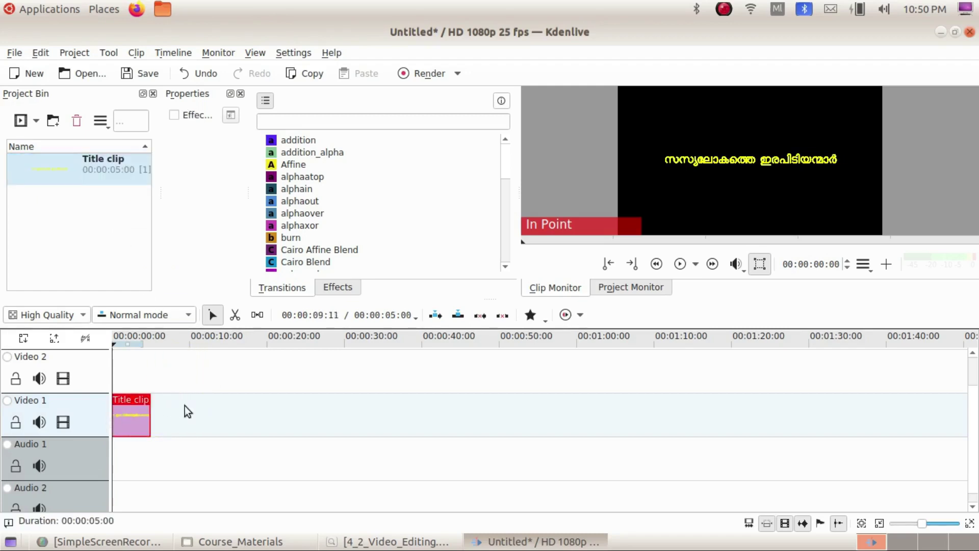
{"action": "left_click", "coordinate": [185, 405]}
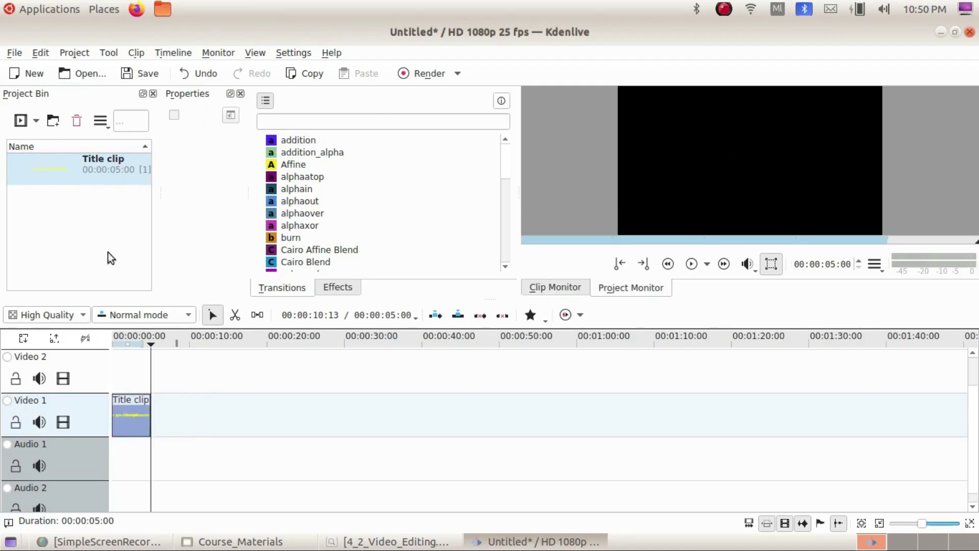
Import VoiceOver-CarnivorousPlants.mp3 from the sounds folder and place it on Audio 1, starting where the title clip ends
{"action": "left_click", "coordinate": [80, 56]}
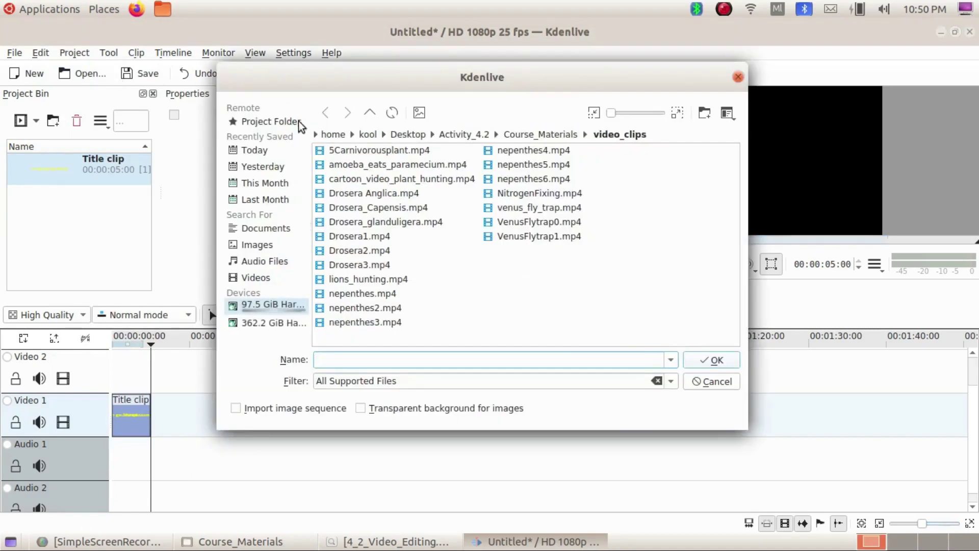
{"action": "left_click", "coordinate": [566, 135]}
{"action": "double_click", "coordinate": [352, 165]}
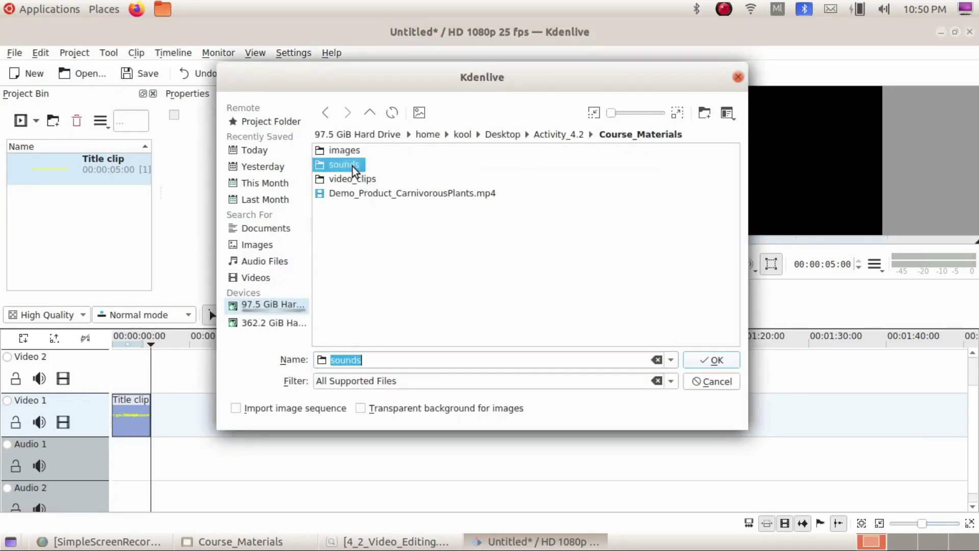
{"action": "left_click", "coordinate": [337, 193]}
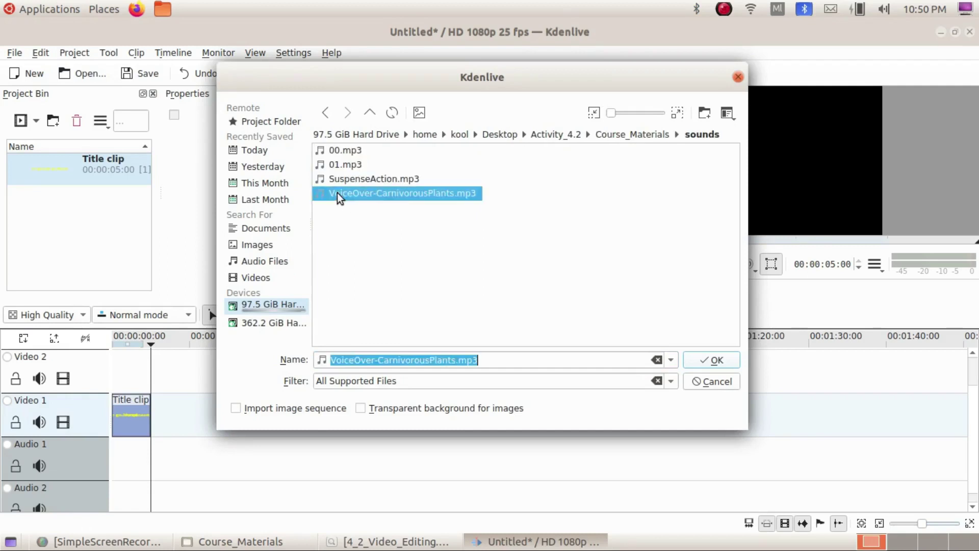
{"action": "left_click", "coordinate": [709, 360]}
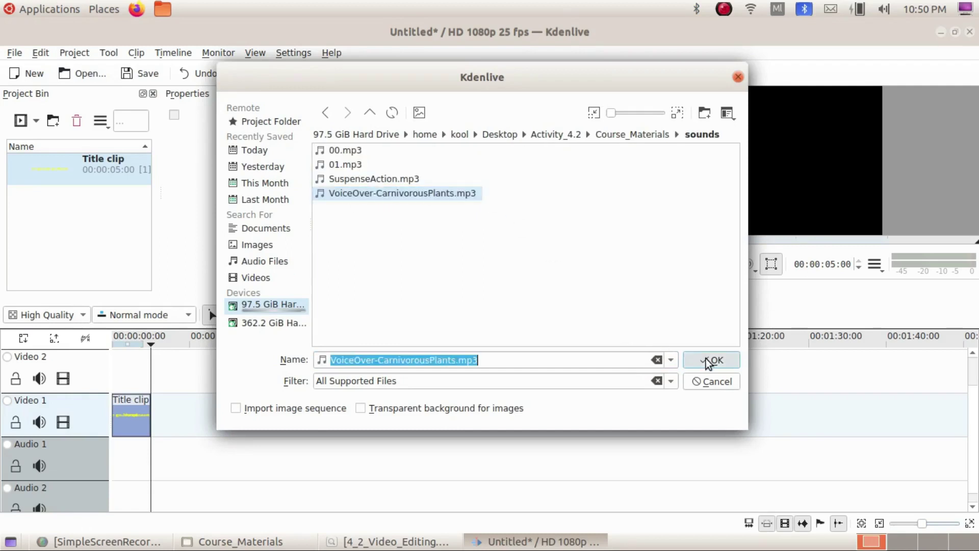
{"action": "left_click_drag", "start_coordinate": [50, 161], "coordinate": [156, 459]}
Play the opening of the voice-over from the timeline to hear which footage the narration calls for
{"action": "left_click_drag", "start_coordinate": [120, 344], "coordinate": [155, 343]}
{"action": "left_click", "coordinate": [188, 398]}
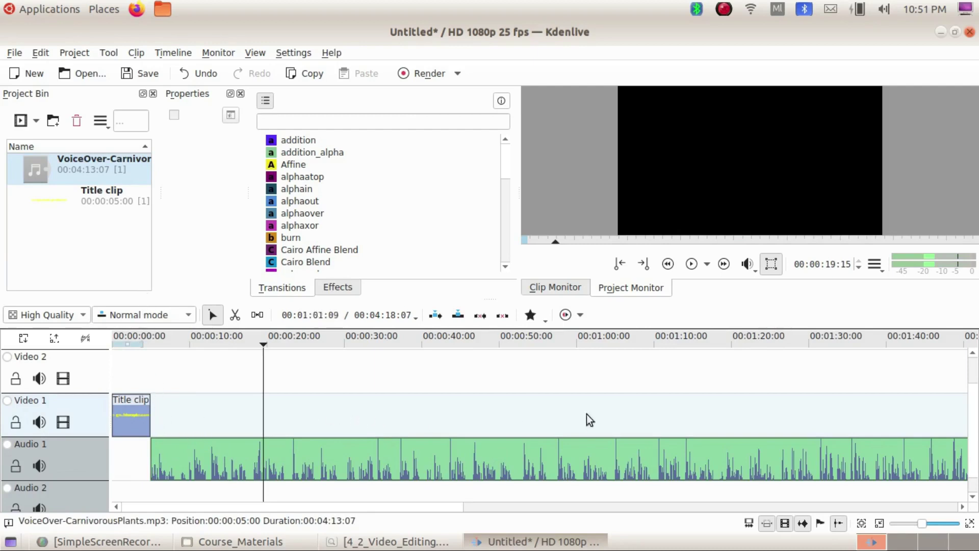
{"action": "left_click", "coordinate": [144, 338]}
{"action": "left_click", "coordinate": [691, 263]}
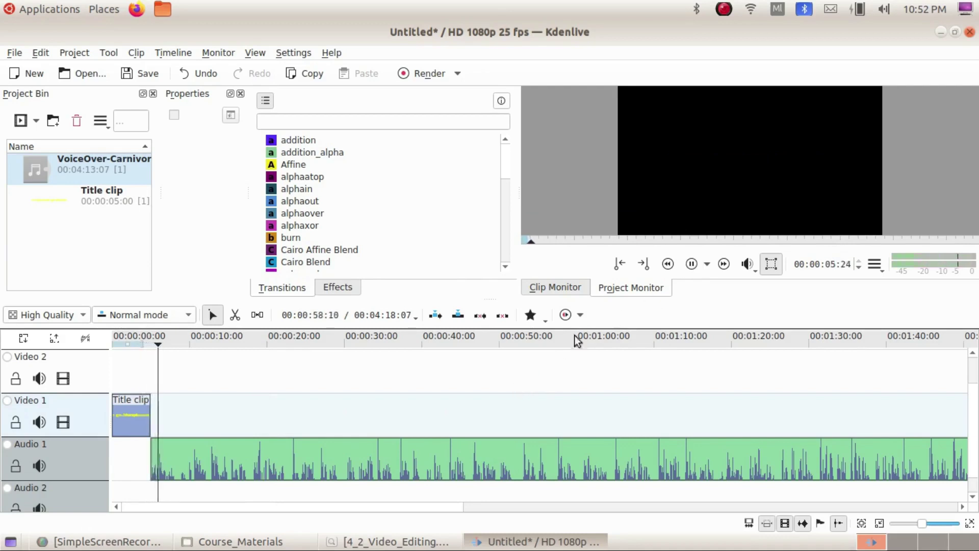
{"action": "left_click", "coordinate": [693, 263]}
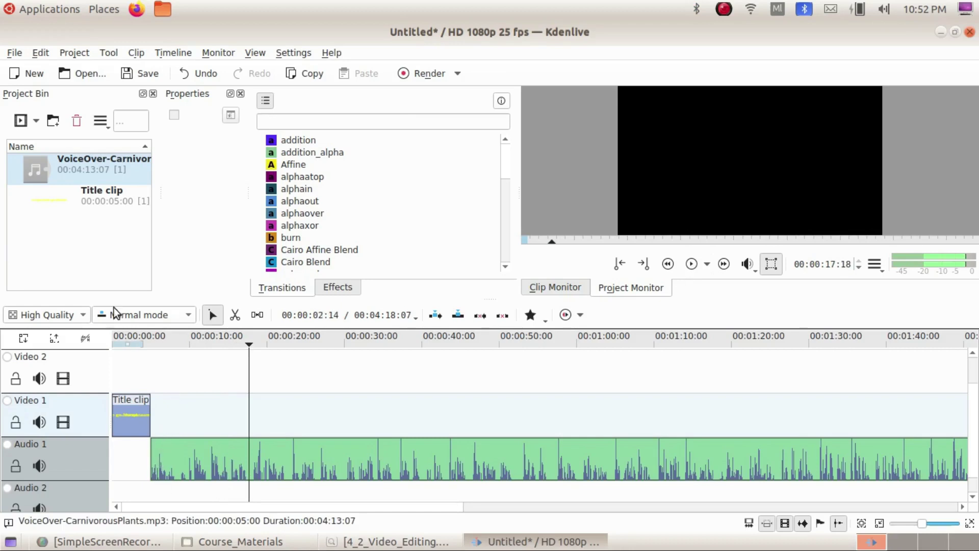
Import lions_hunting.mp4 from the video_clips folder and place it on Video 1 directly after the title clip
{"action": "left_click", "coordinate": [81, 53]}
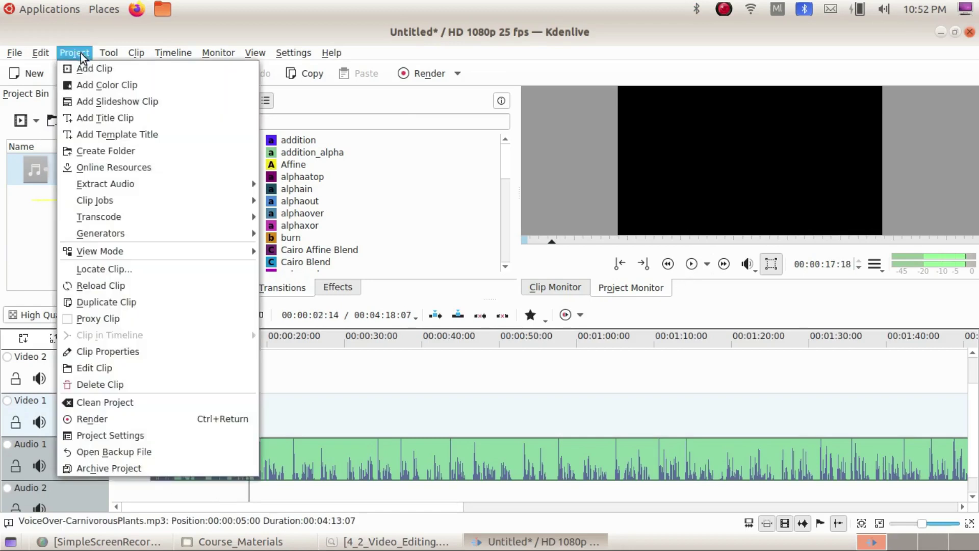
{"action": "left_click", "coordinate": [96, 69]}
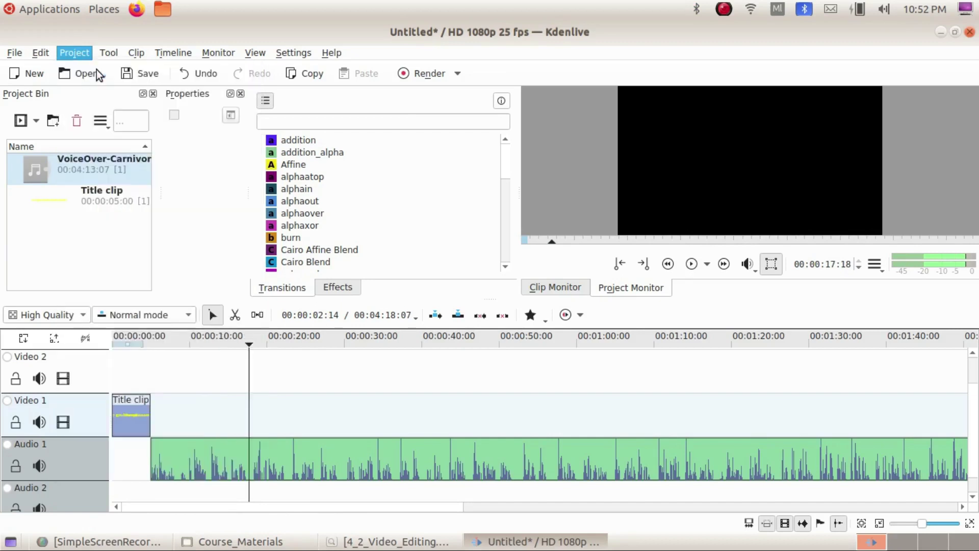
{"action": "left_click", "coordinate": [643, 137]}
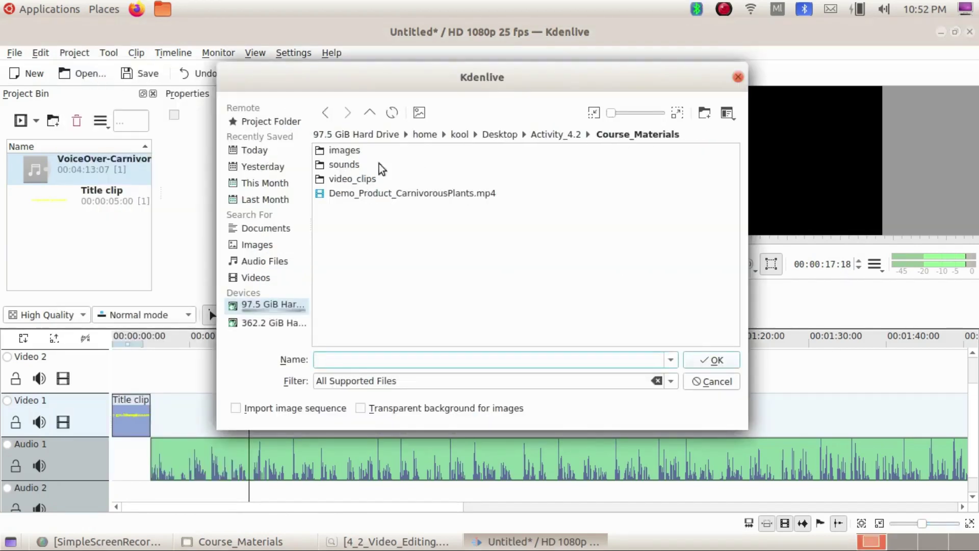
{"action": "double_click", "coordinate": [350, 179]}
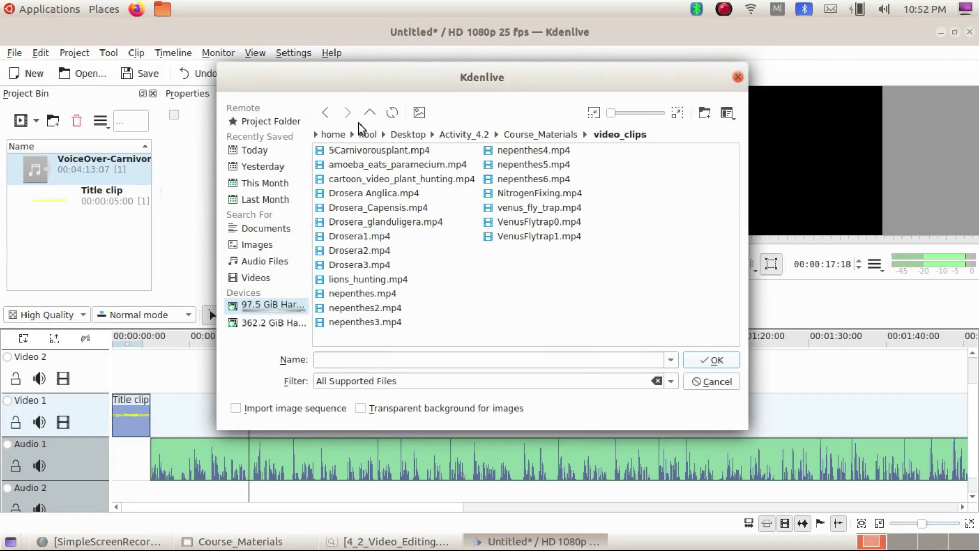
{"action": "left_click", "coordinate": [368, 279]}
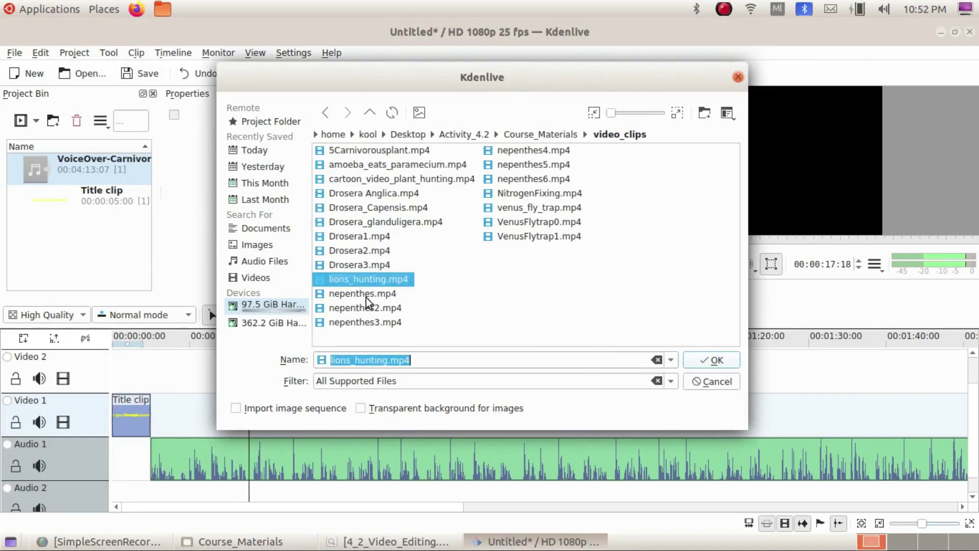
{"action": "left_click", "coordinate": [709, 361]}
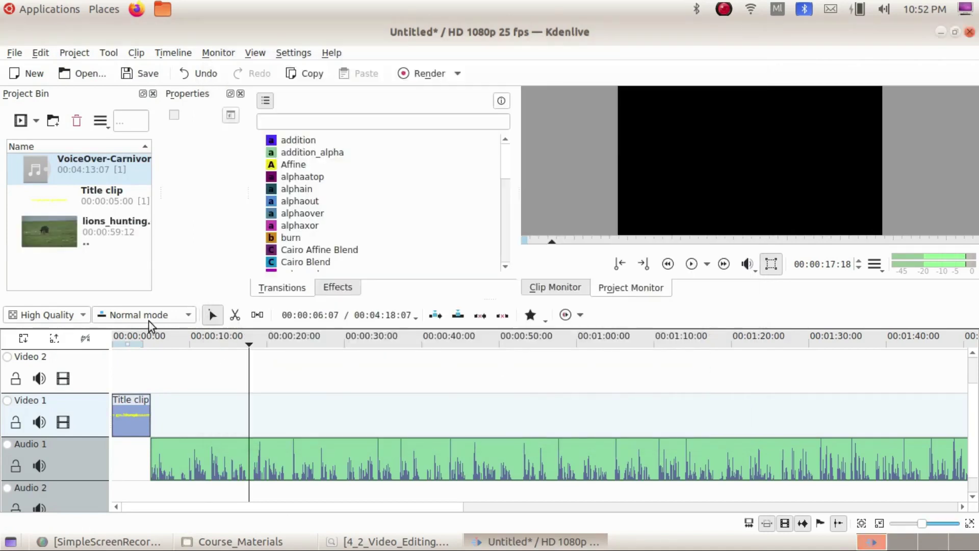
{"action": "left_click_drag", "start_coordinate": [58, 229], "coordinate": [156, 406]}
Cut the lions_hunting clip at about 00:00:17:03, delete the part before the cut, and move the remainder against the title clip
{"action": "left_click", "coordinate": [236, 342]}
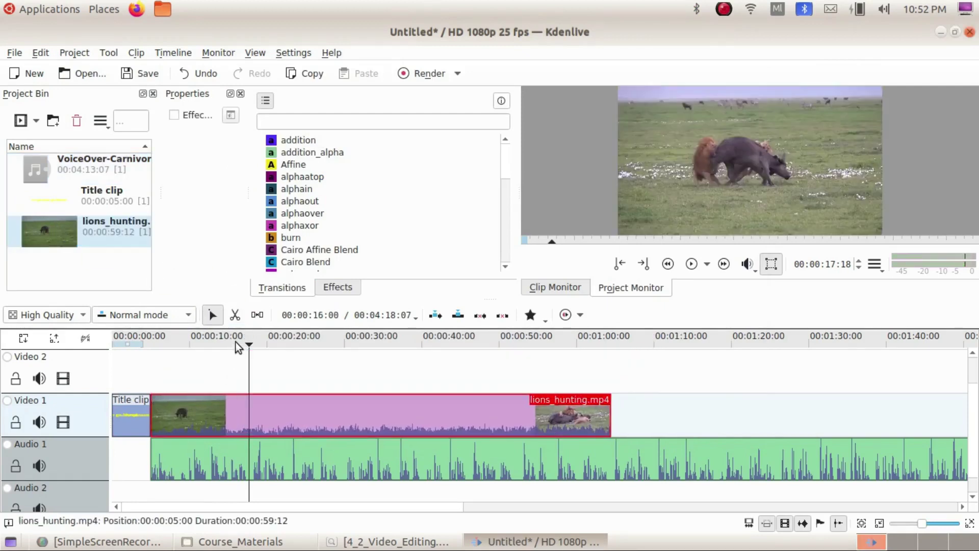
{"action": "left_click_drag", "start_coordinate": [238, 341], "coordinate": [244, 340]}
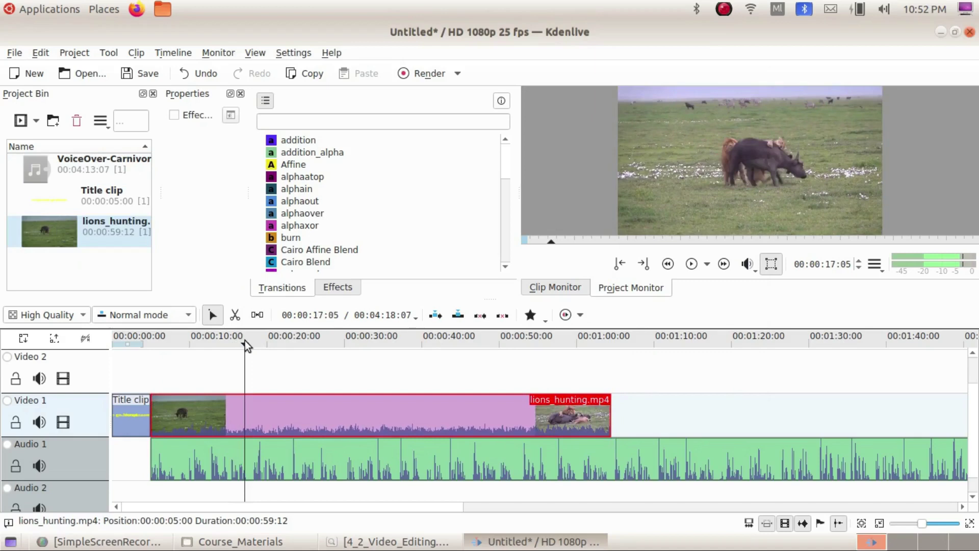
{"action": "left_click", "coordinate": [235, 315]}
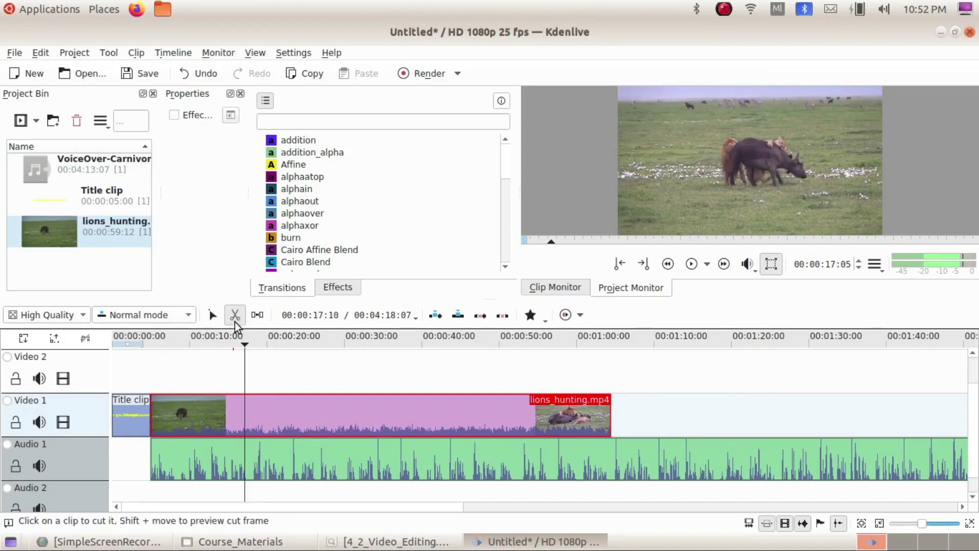
{"action": "left_click", "coordinate": [244, 412]}
{"action": "right_click", "coordinate": [213, 414]}
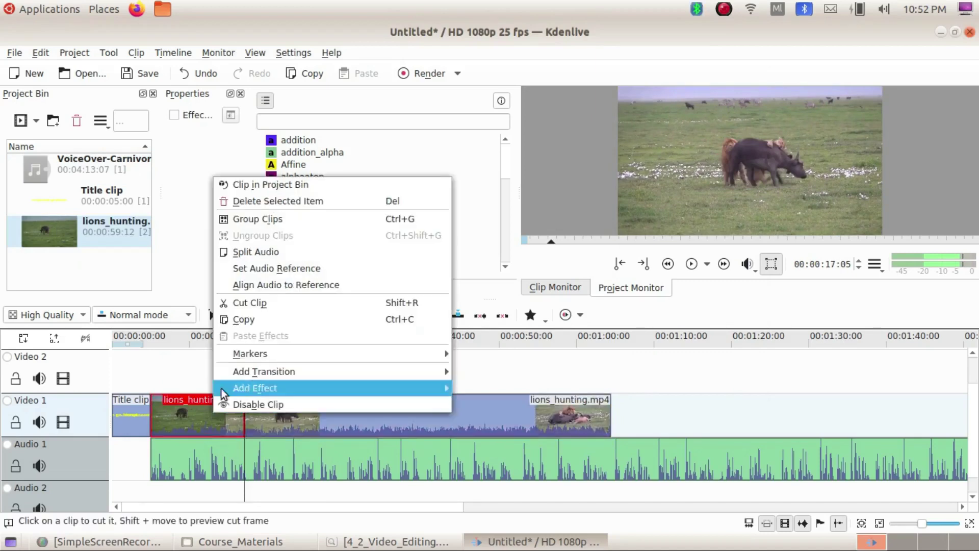
{"action": "left_click", "coordinate": [264, 202]}
{"action": "left_click", "coordinate": [213, 315]}
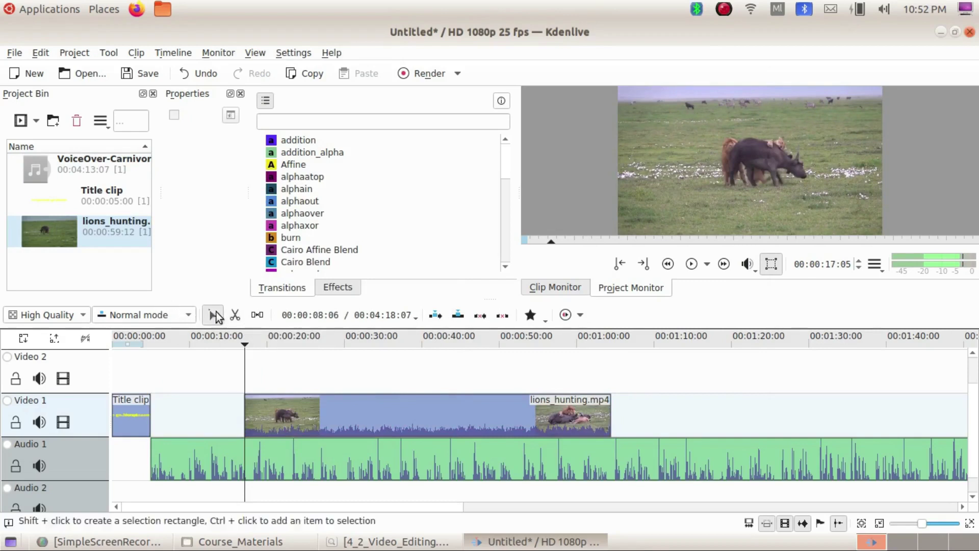
{"action": "left_click_drag", "start_coordinate": [328, 423], "coordinate": [235, 423]}
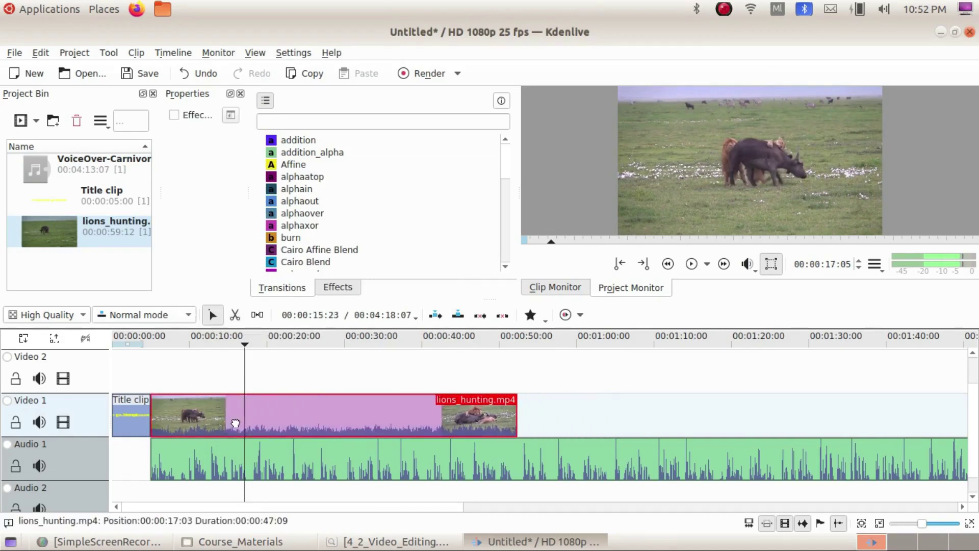
Play the lions_hunting clip against the narration, cut it at 00:00:12:05, and delete the part after the cut
{"action": "left_click", "coordinate": [175, 341]}
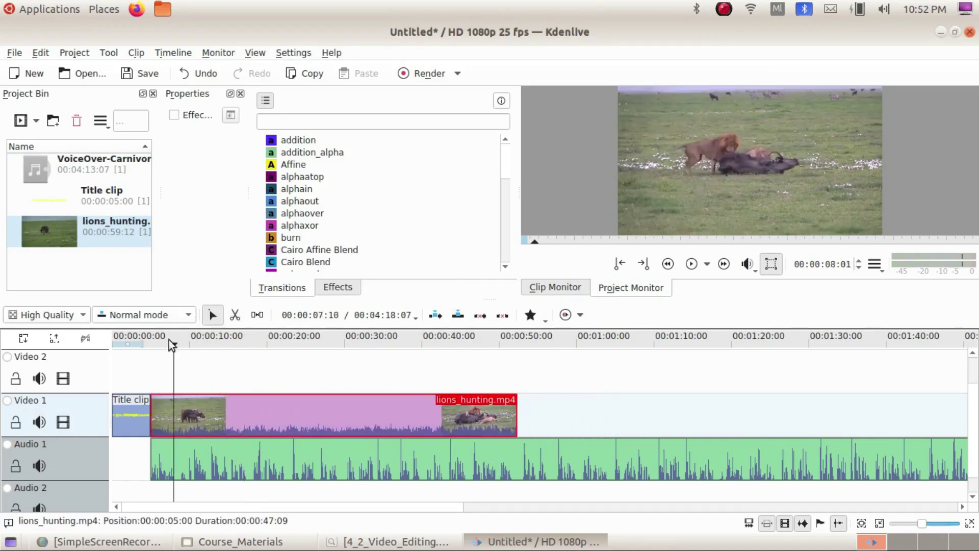
{"action": "left_click", "coordinate": [692, 263]}
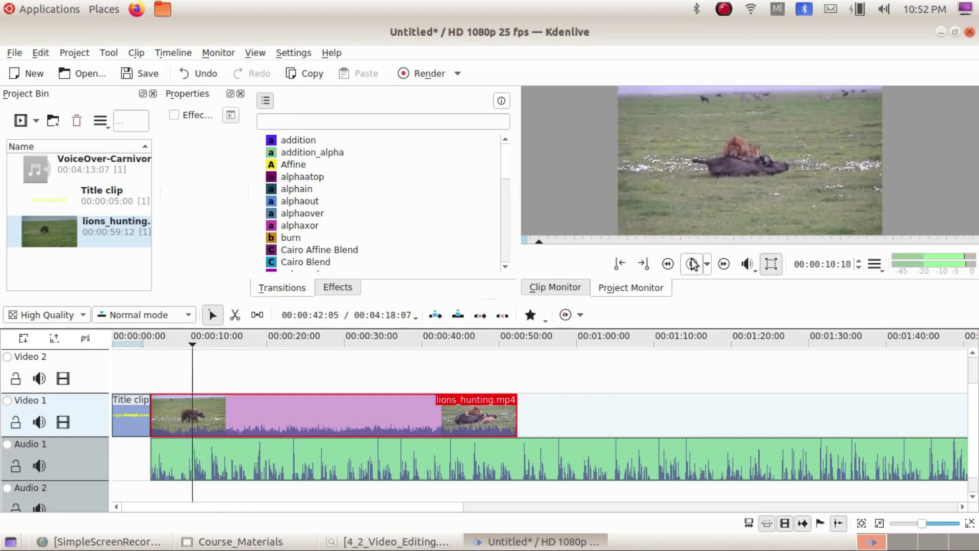
{"action": "left_click", "coordinate": [692, 264]}
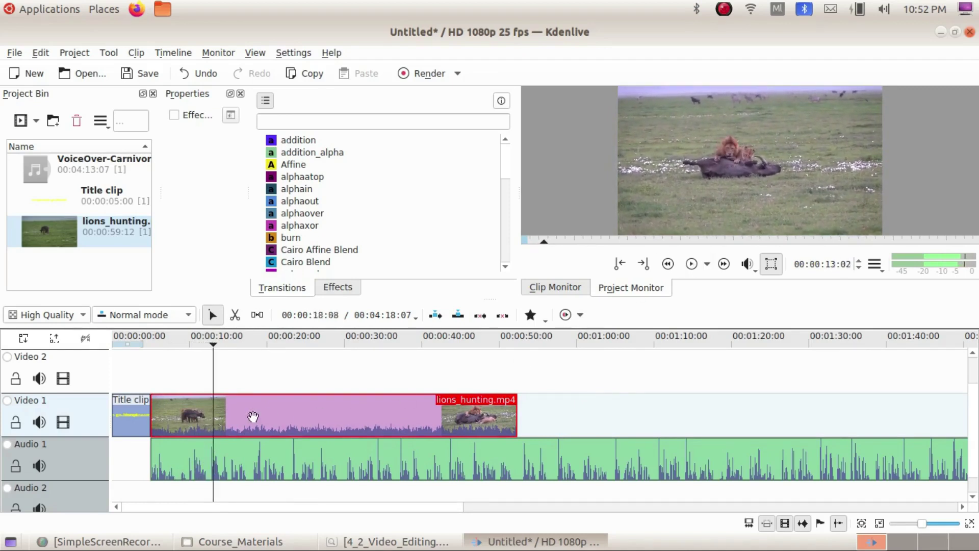
{"action": "left_click", "coordinate": [235, 314]}
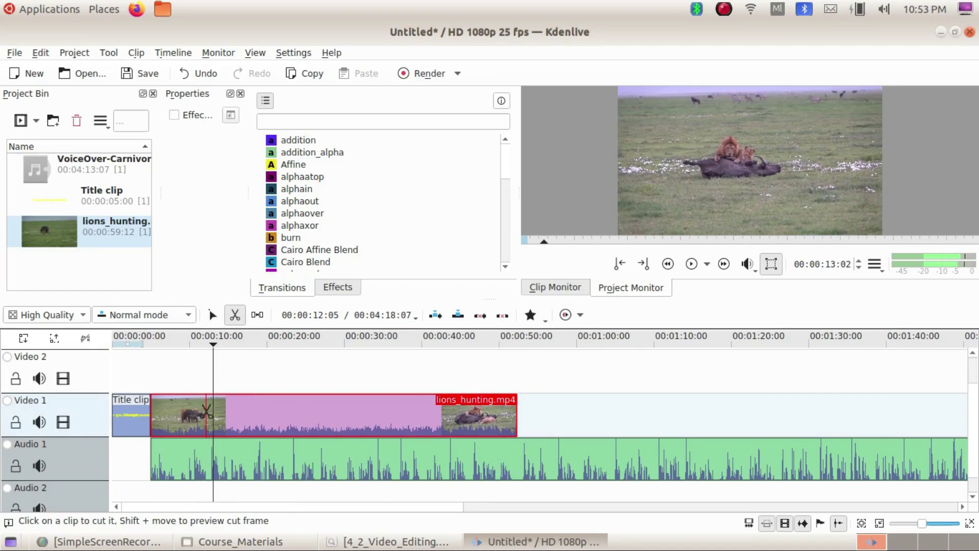
{"action": "left_click", "coordinate": [206, 411]}
{"action": "right_click", "coordinate": [311, 410]}
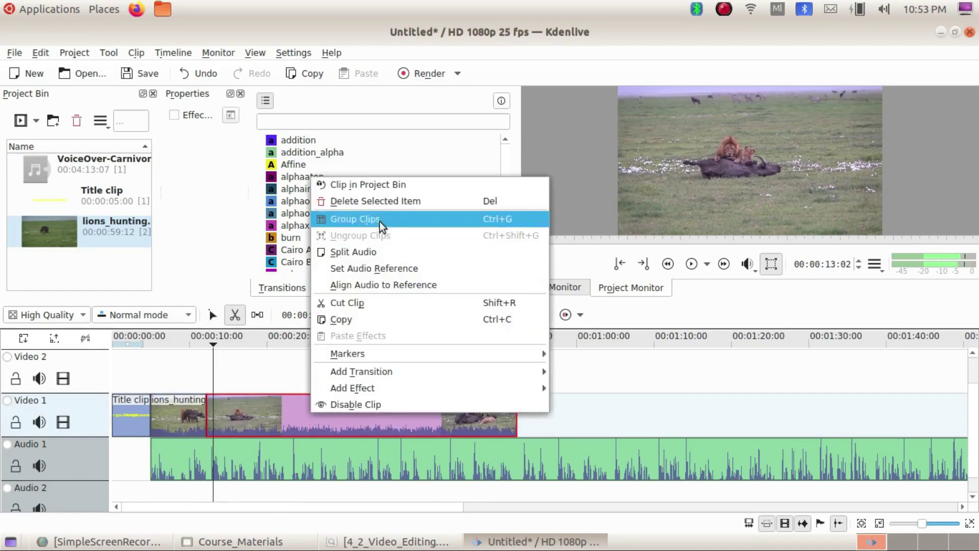
{"action": "left_click", "coordinate": [381, 202]}
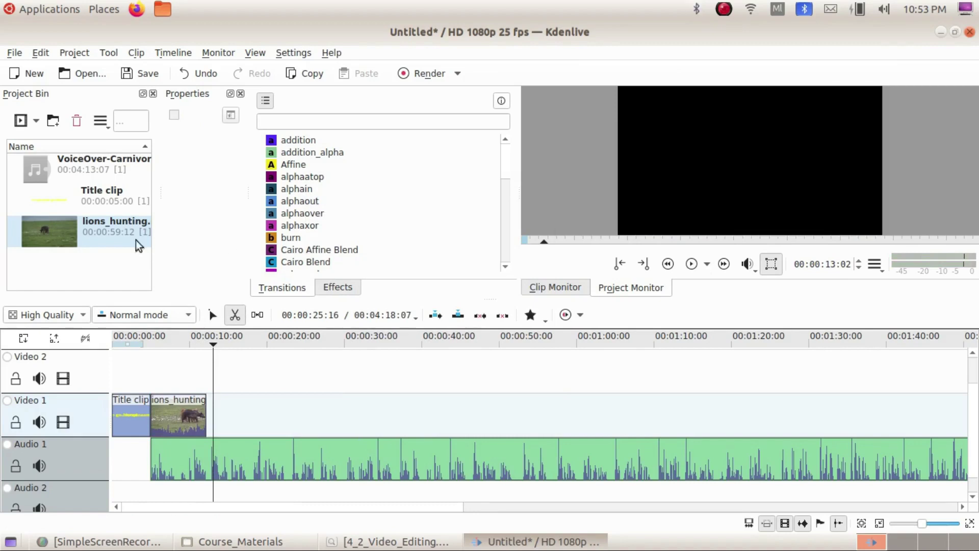
Import amoeba_eats_paramecium.mp4 from the video_clips folder and place it on Video 1 directly after the lions_hunting clip
{"action": "left_click", "coordinate": [35, 126]}
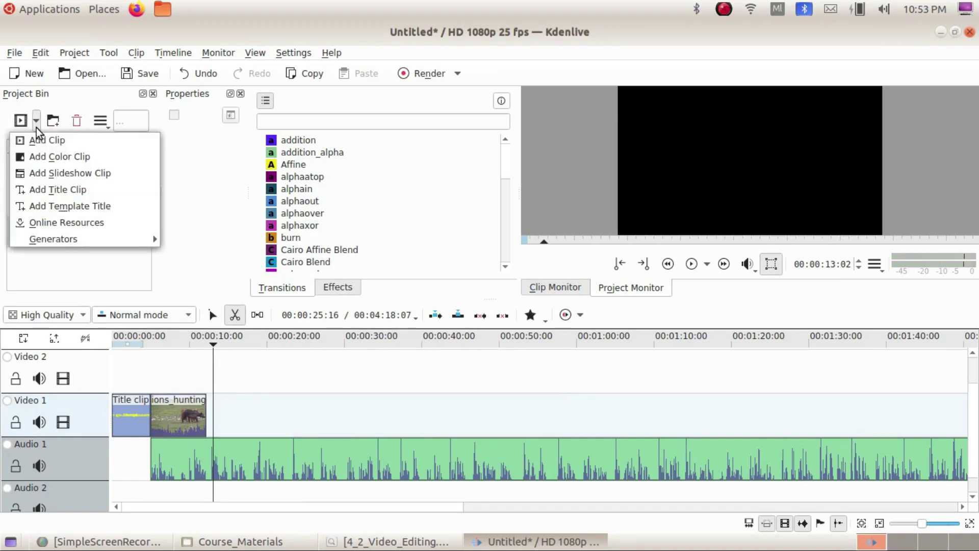
{"action": "left_click", "coordinate": [83, 50]}
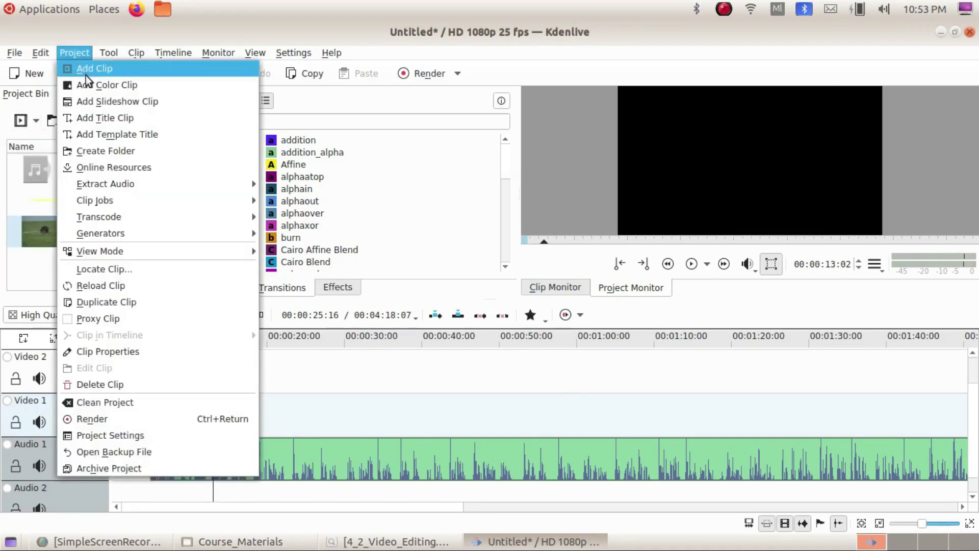
{"action": "left_click", "coordinate": [87, 67]}
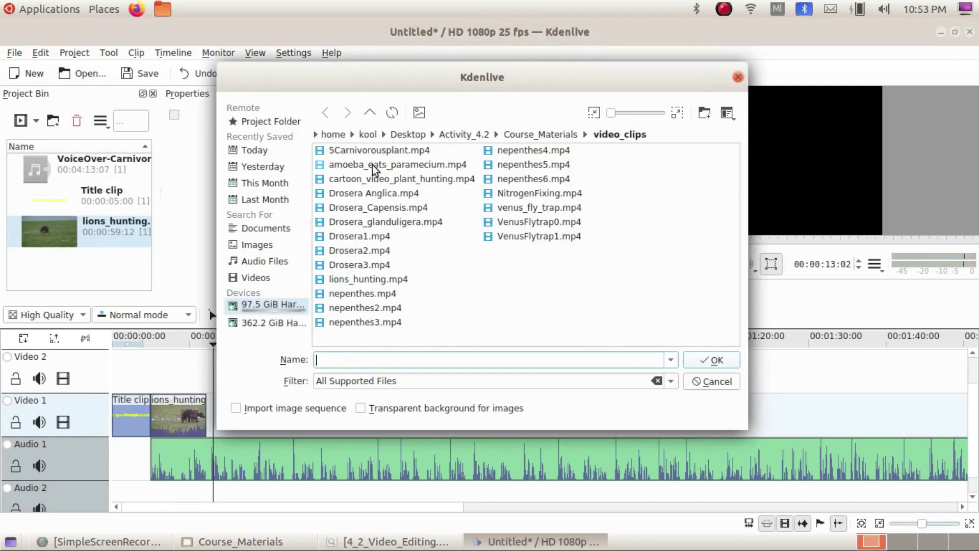
{"action": "left_click", "coordinate": [375, 164]}
{"action": "left_click", "coordinate": [711, 361]}
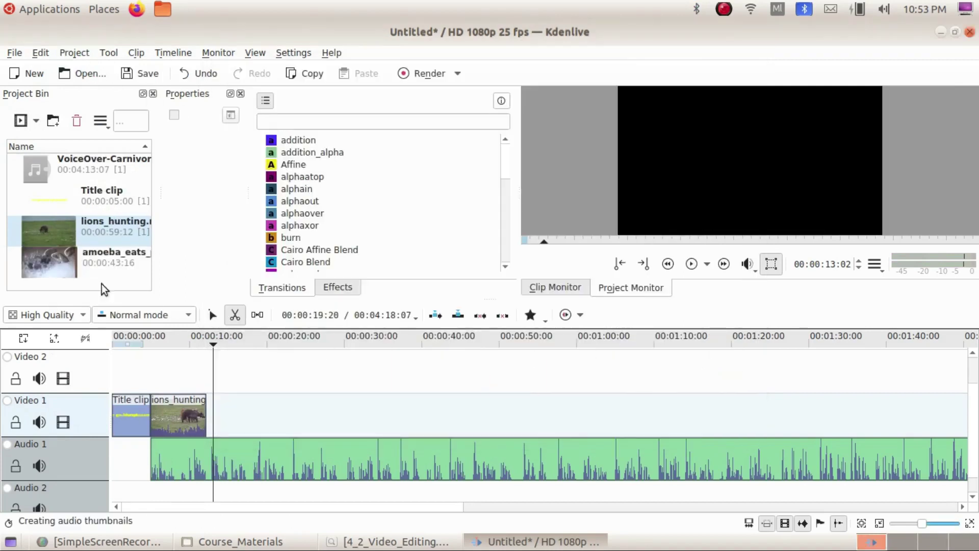
{"action": "left_click_drag", "start_coordinate": [34, 260], "coordinate": [212, 413]}
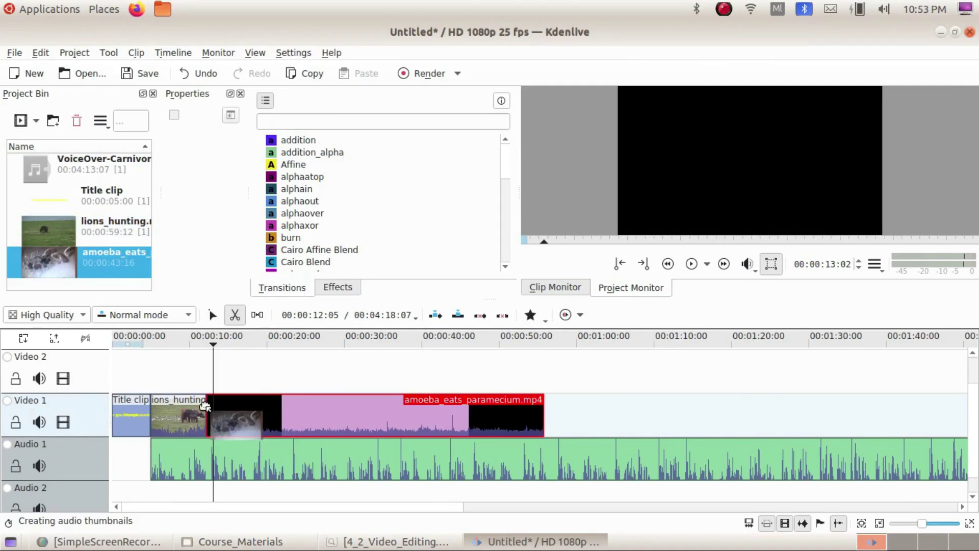
Cut the amoeba clip at about 18 seconds, delete the part before the cut, and move the remainder against the lions_hunting clip
{"action": "left_click_drag", "start_coordinate": [259, 342], "coordinate": [292, 339]}
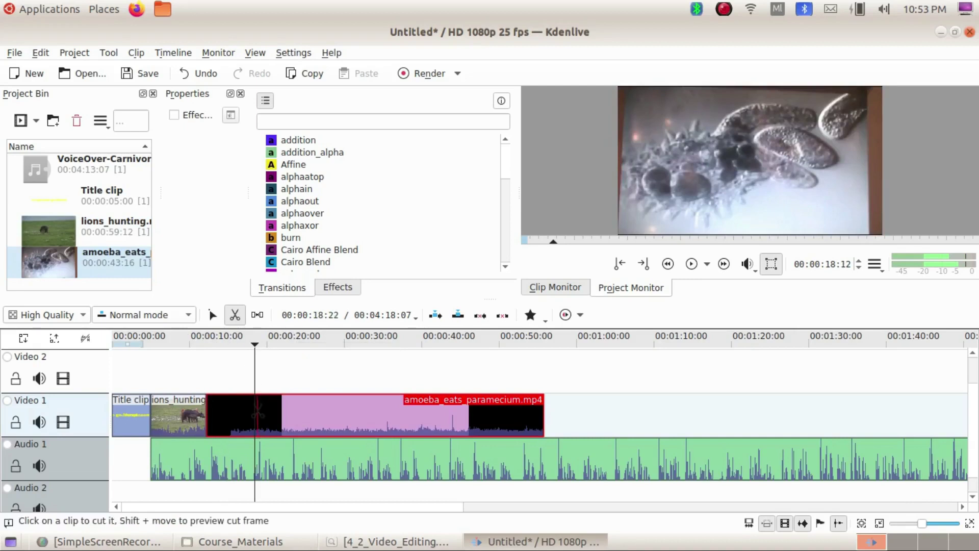
{"action": "left_click", "coordinate": [256, 407]}
{"action": "right_click", "coordinate": [218, 415]}
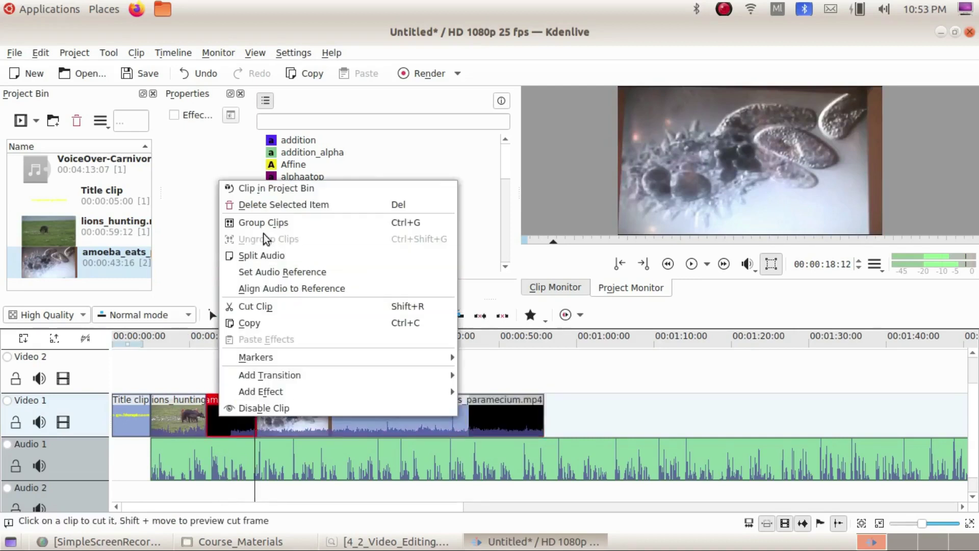
{"action": "left_click", "coordinate": [306, 202]}
{"action": "left_click", "coordinate": [213, 314]}
{"action": "left_click_drag", "start_coordinate": [307, 408], "coordinate": [257, 408]}
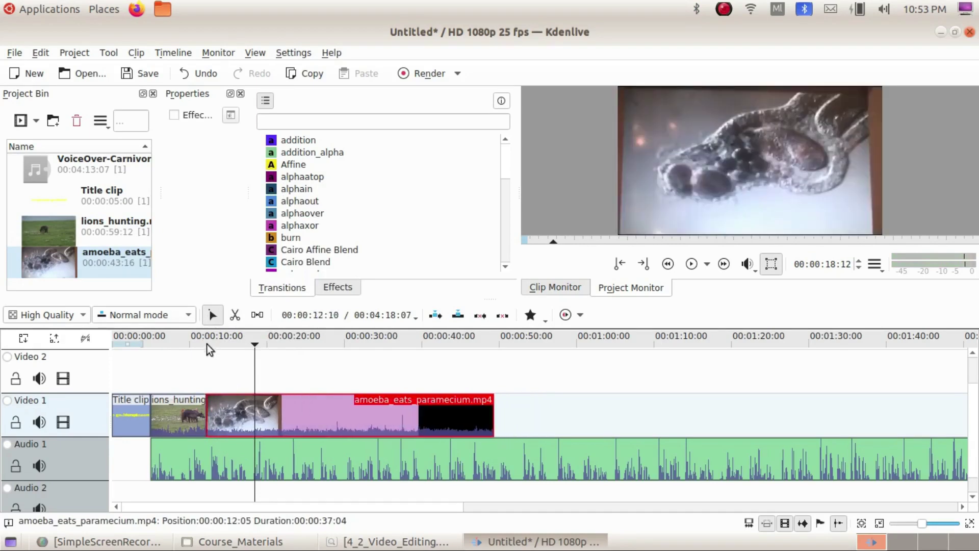
Play the amoeba clip against the narration, cut it at about 00:00:18:05, and delete the part after the cut
{"action": "left_click", "coordinate": [205, 342]}
{"action": "left_click", "coordinate": [691, 263]}
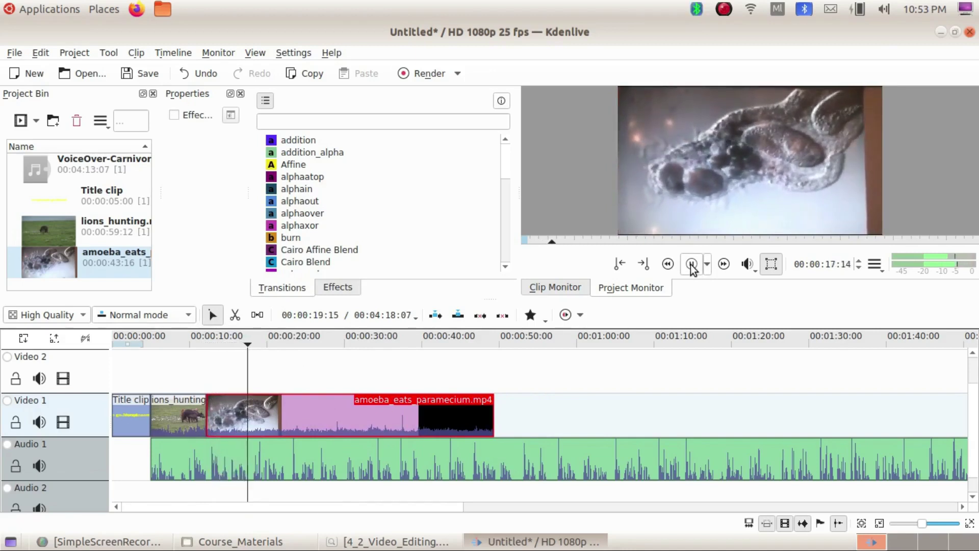
{"action": "left_click", "coordinate": [691, 264]}
{"action": "left_click", "coordinate": [234, 315]}
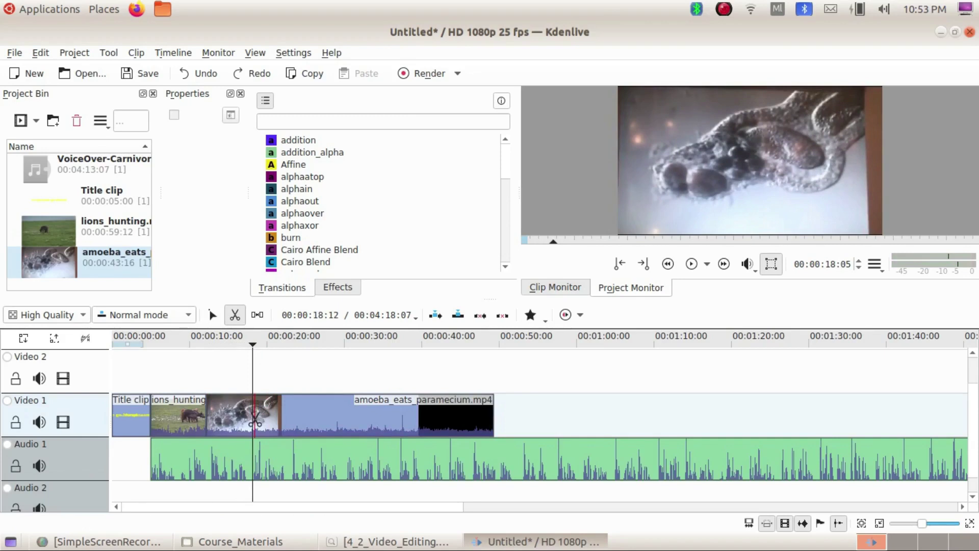
{"action": "left_click", "coordinate": [253, 419]}
{"action": "right_click", "coordinate": [304, 415]}
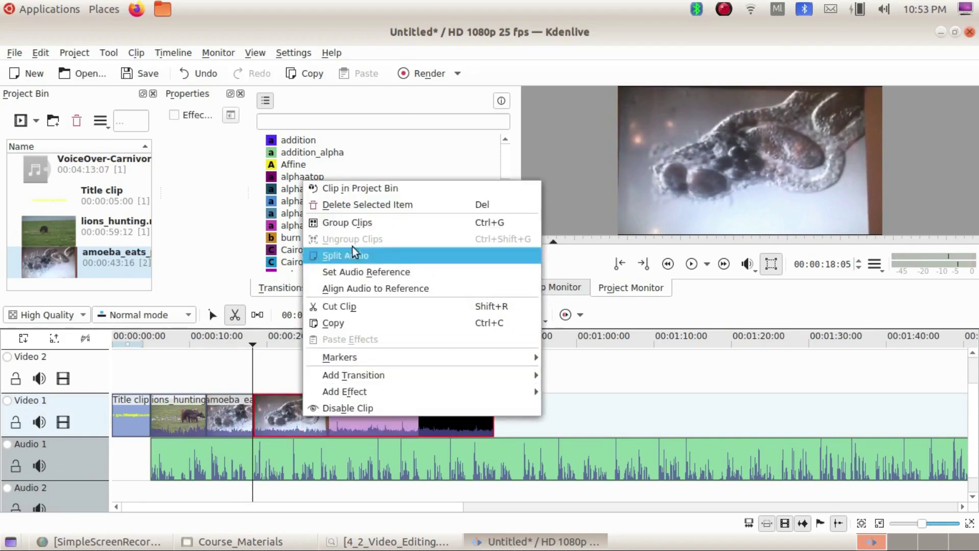
{"action": "left_click", "coordinate": [353, 205]}
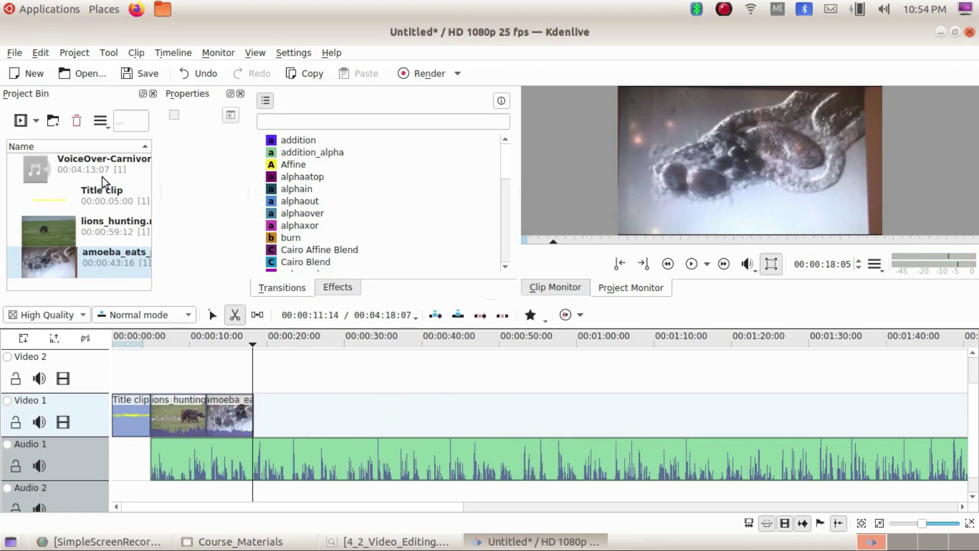
{"action": "left_click", "coordinate": [74, 52]}
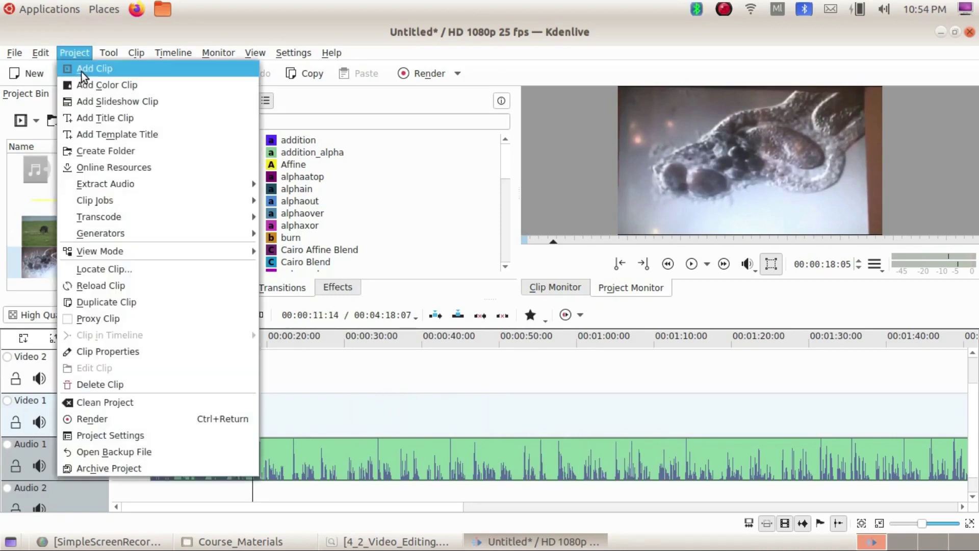
{"action": "left_click", "coordinate": [81, 71]}
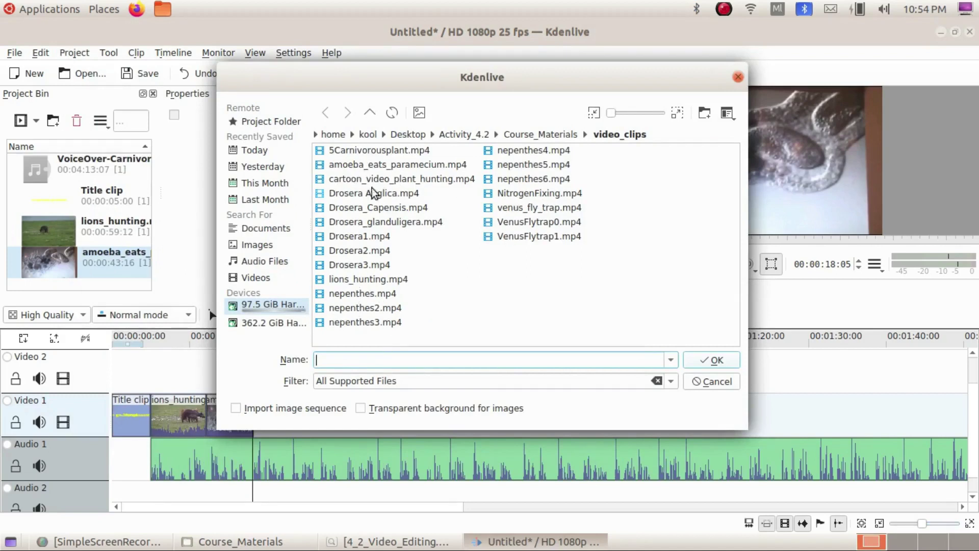
{"action": "left_click", "coordinate": [697, 382]}
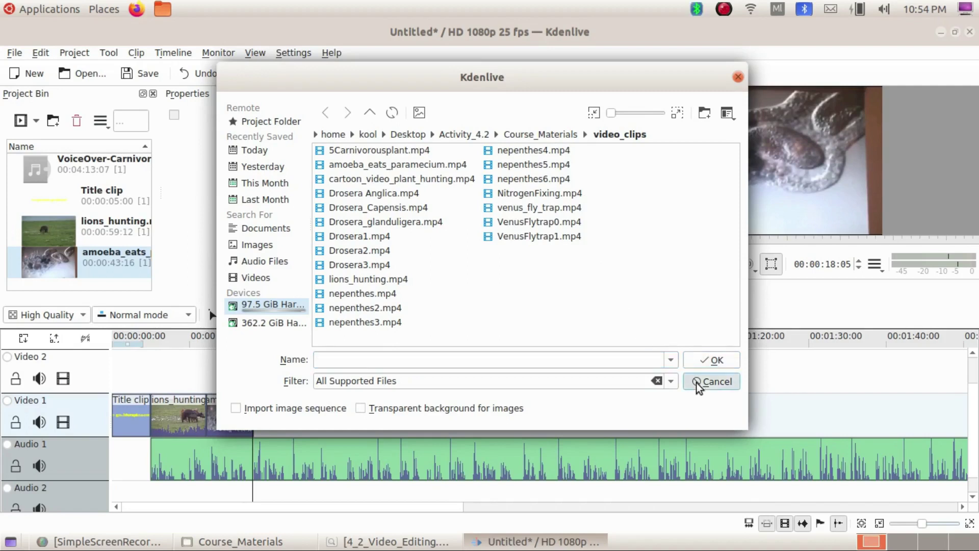
{"action": "left_click", "coordinate": [697, 382]}
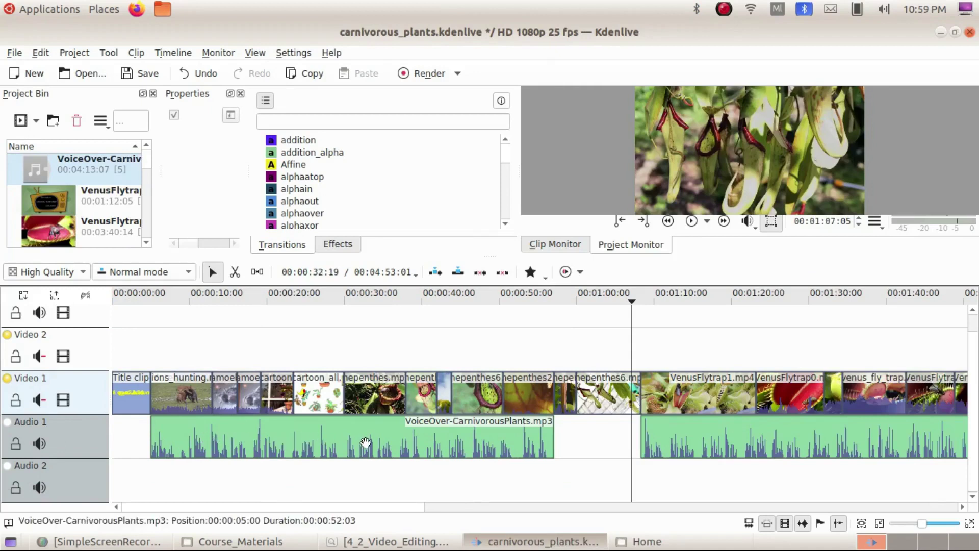
Examine the arrangement of video clips, title clips and voice-over segments along the whole carnivorous_plants.kdenlive timeline
{"action": "left_click", "coordinate": [439, 507]}
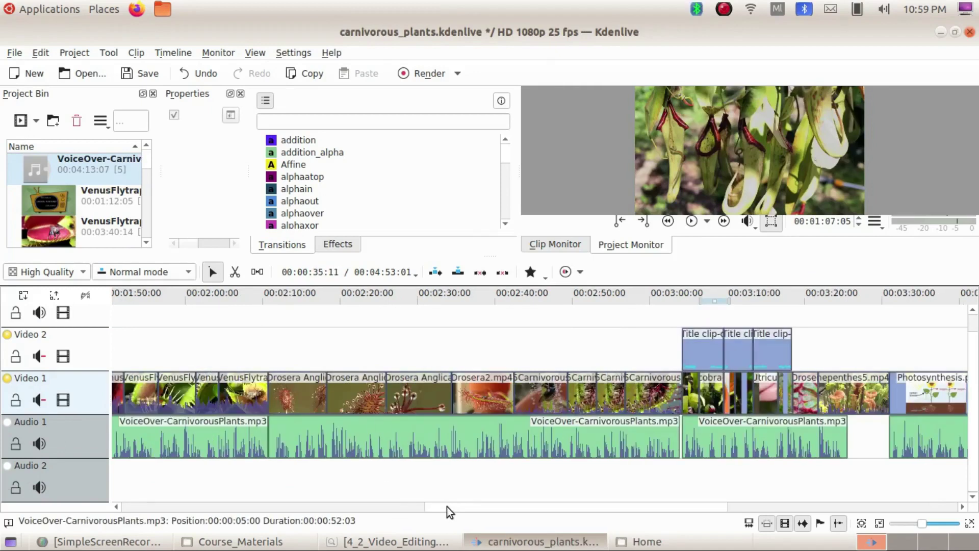
{"action": "left_click", "coordinate": [404, 508]}
{"action": "left_click", "coordinate": [503, 508]}
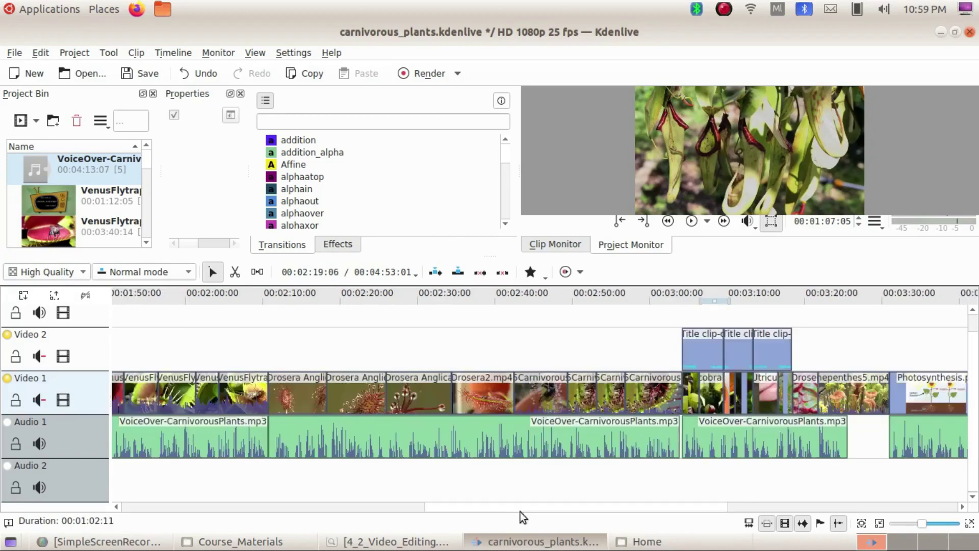
{"action": "left_click", "coordinate": [778, 507]}
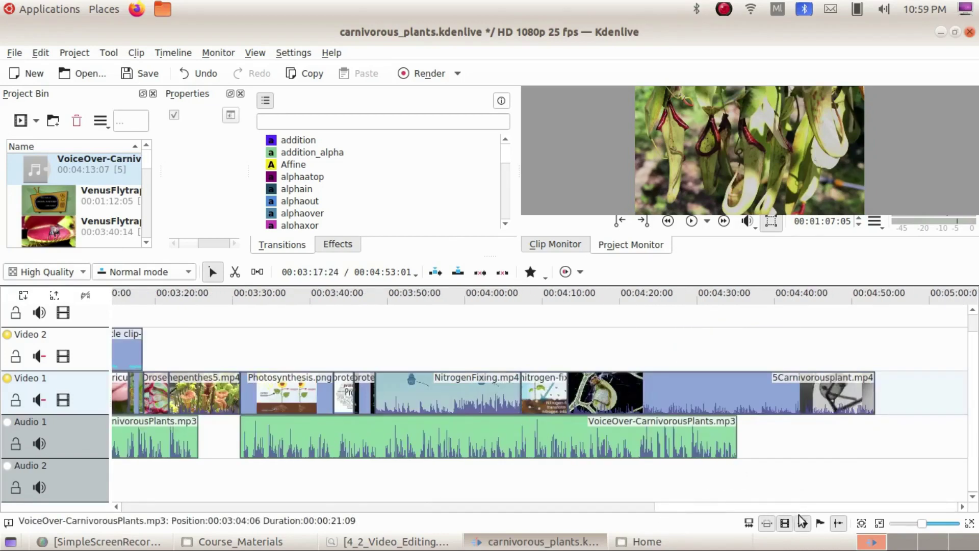
{"action": "left_click", "coordinate": [653, 497]}
{"action": "left_click", "coordinate": [613, 508]}
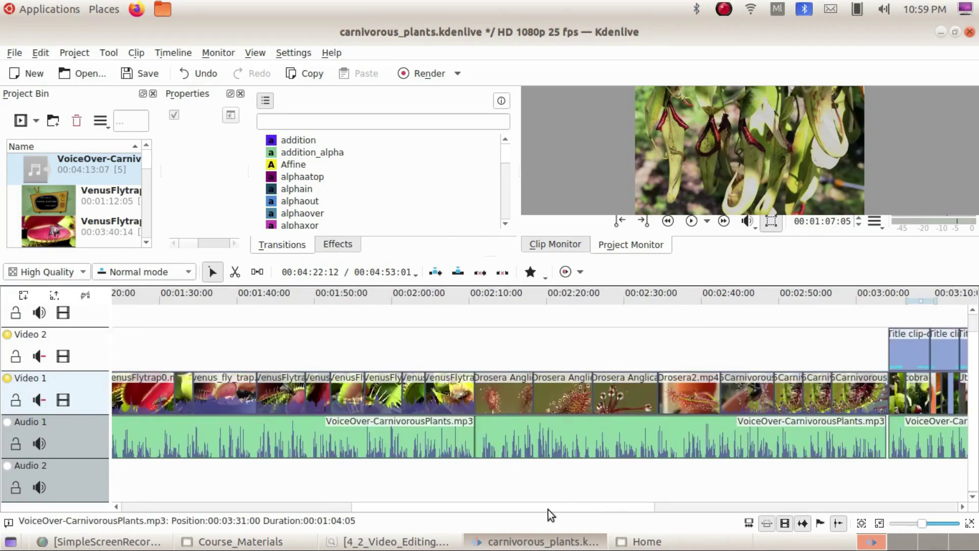
{"action": "left_click_drag", "start_coordinate": [541, 507], "coordinate": [259, 516]}
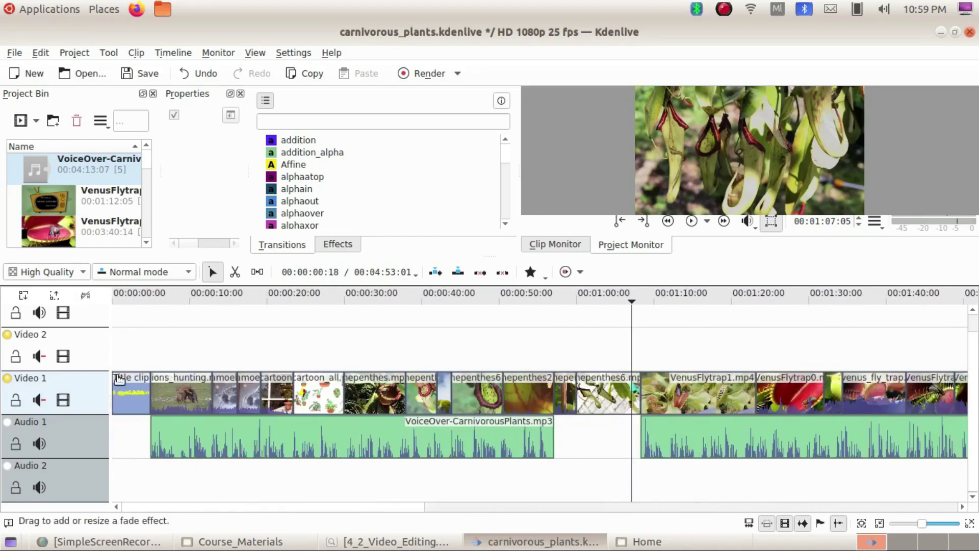
Preview the title clips on Video 2 over the plant images at about 00:03:05 and 00:03:11
{"action": "left_click", "coordinate": [467, 508]}
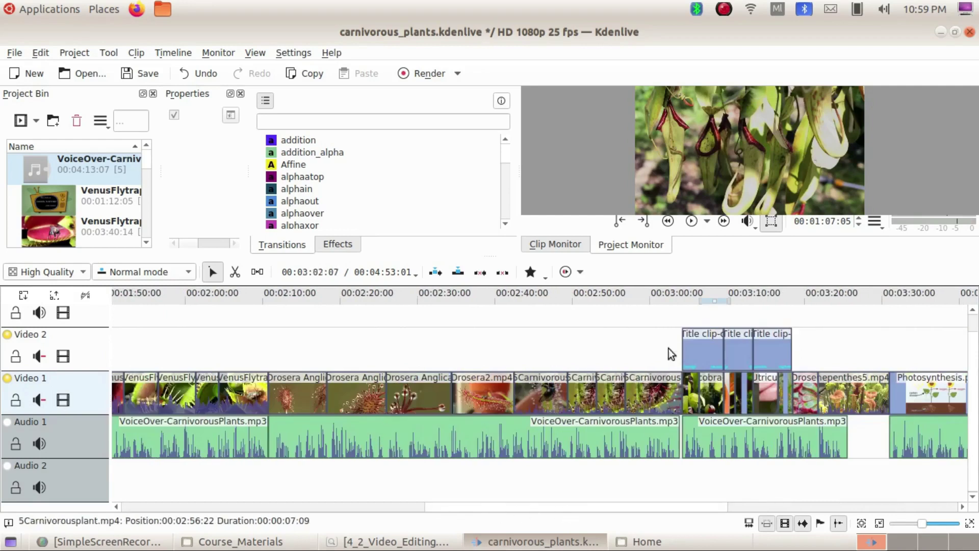
{"action": "left_click", "coordinate": [693, 295]}
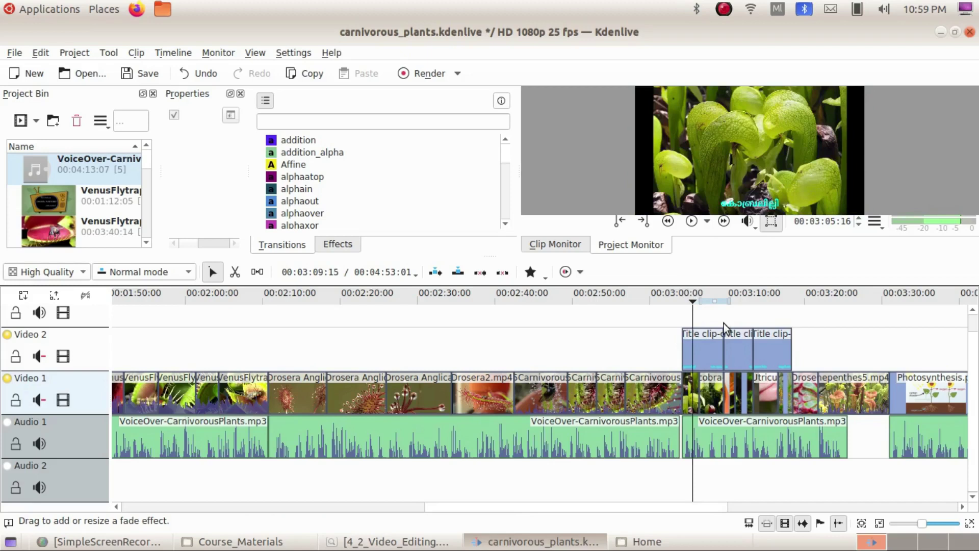
{"action": "left_click", "coordinate": [739, 295]}
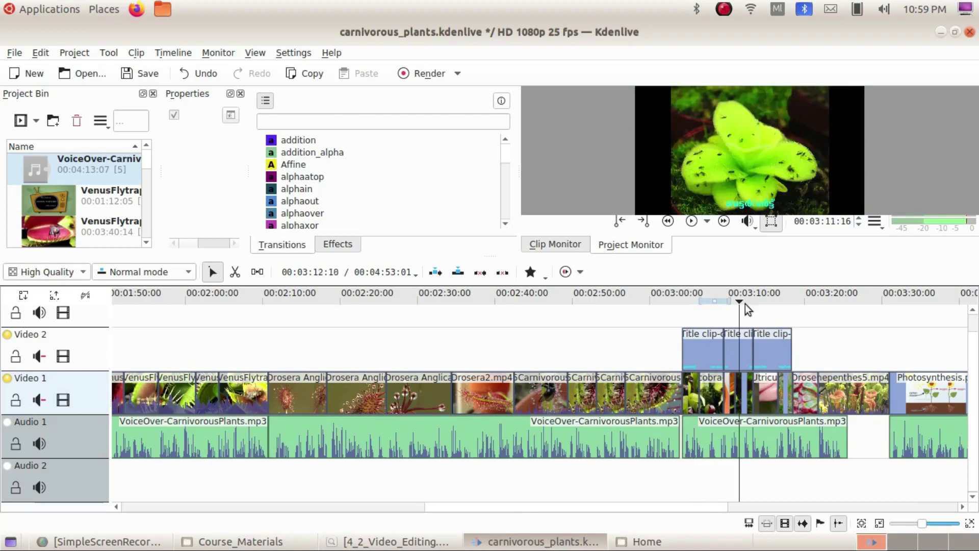
{"action": "scroll", "coordinate": [680, 347], "scroll_direction": "up", "scroll_amount": 10}
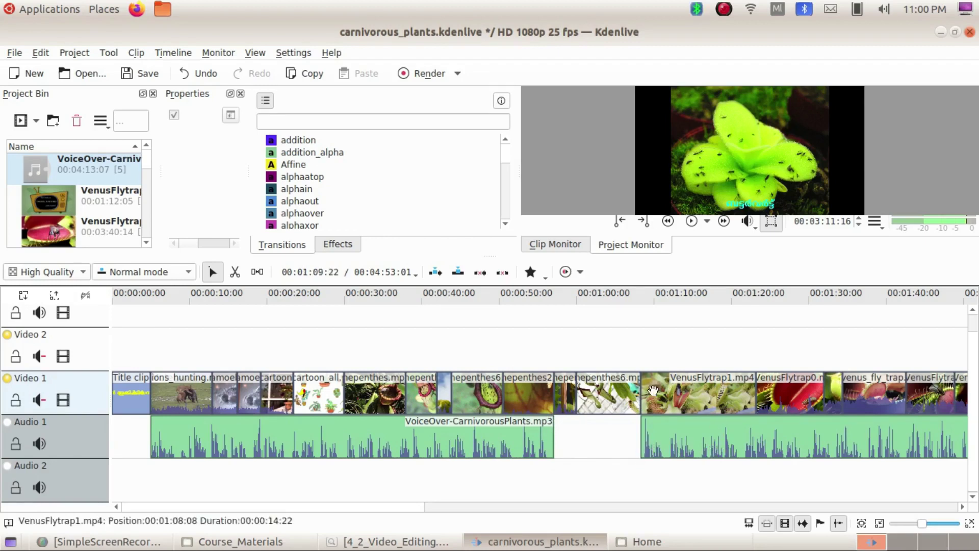
{"action": "left_click_drag", "start_coordinate": [403, 507], "coordinate": [631, 507]}
{"action": "left_click_drag", "start_coordinate": [452, 512], "coordinate": [84, 511]}
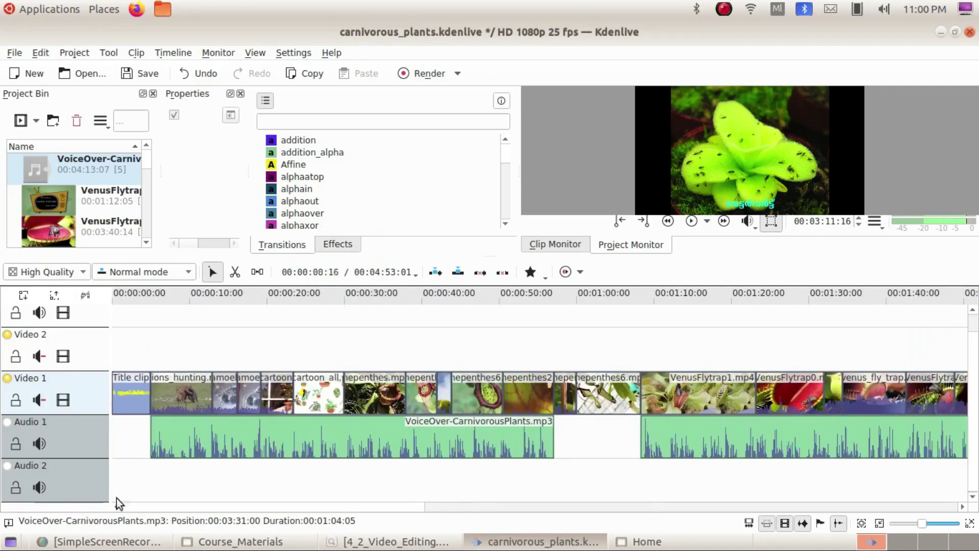
{"action": "left_click", "coordinate": [433, 505]}
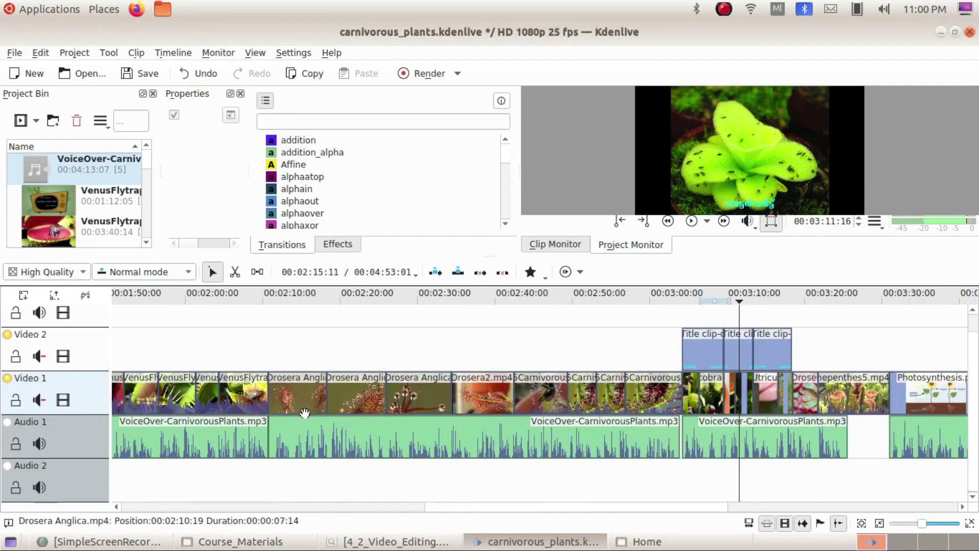
Place 01.mp3 from the project bin on Audio 2 and move it to the very start of the timeline
{"action": "left_click", "coordinate": [307, 507]}
{"action": "scroll", "coordinate": [242, 441], "scroll_direction": "up", "scroll_amount": 10}
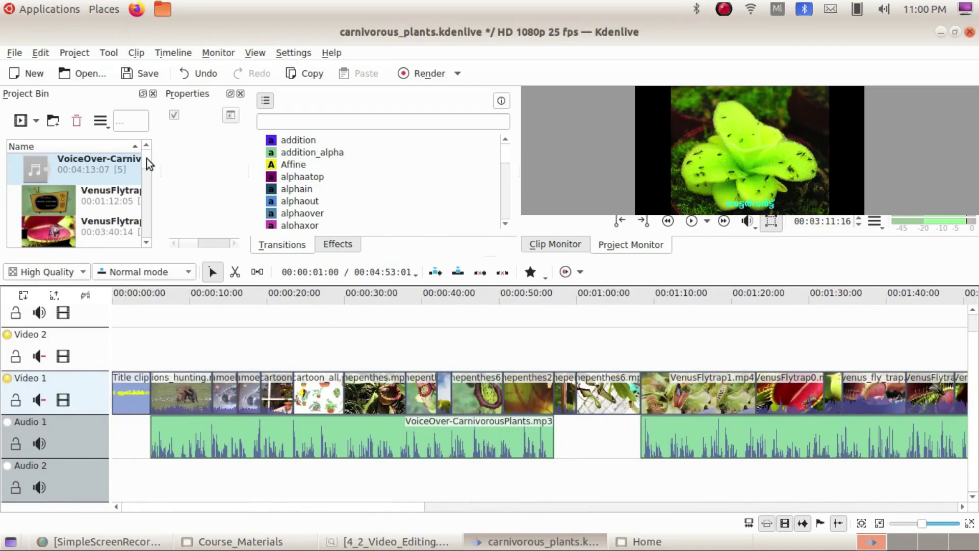
{"action": "left_click_drag", "start_coordinate": [143, 160], "coordinate": [142, 235]}
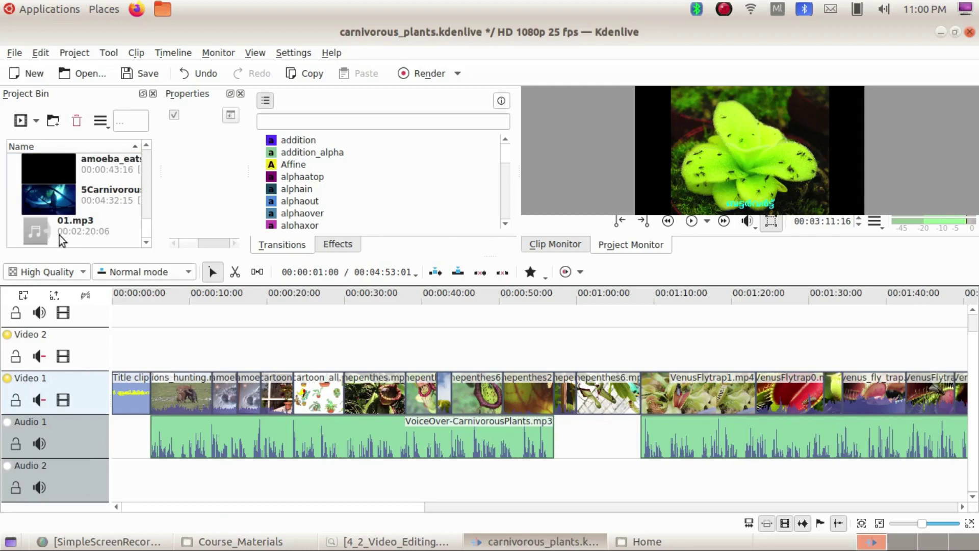
{"action": "left_click_drag", "start_coordinate": [40, 228], "coordinate": [156, 476]}
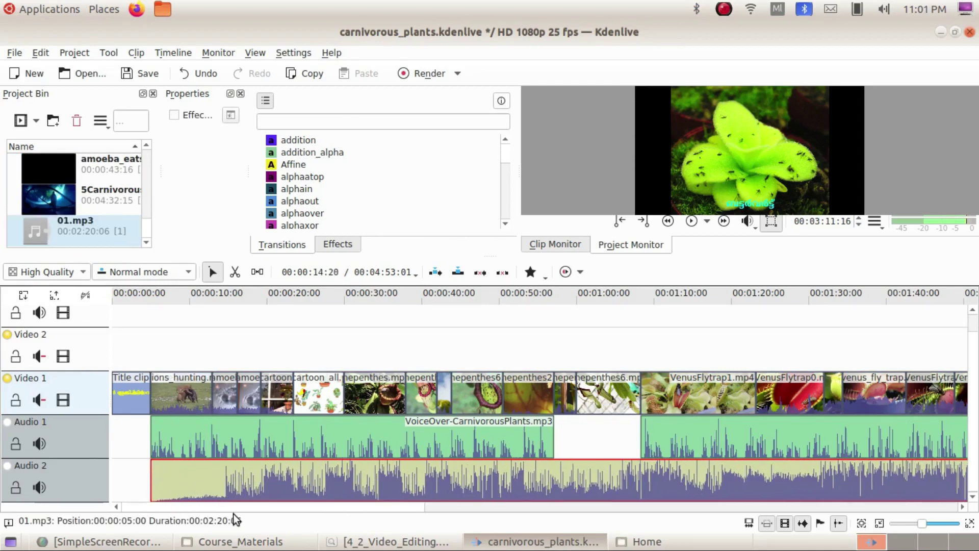
{"action": "left_click_drag", "start_coordinate": [199, 490], "coordinate": [161, 490]}
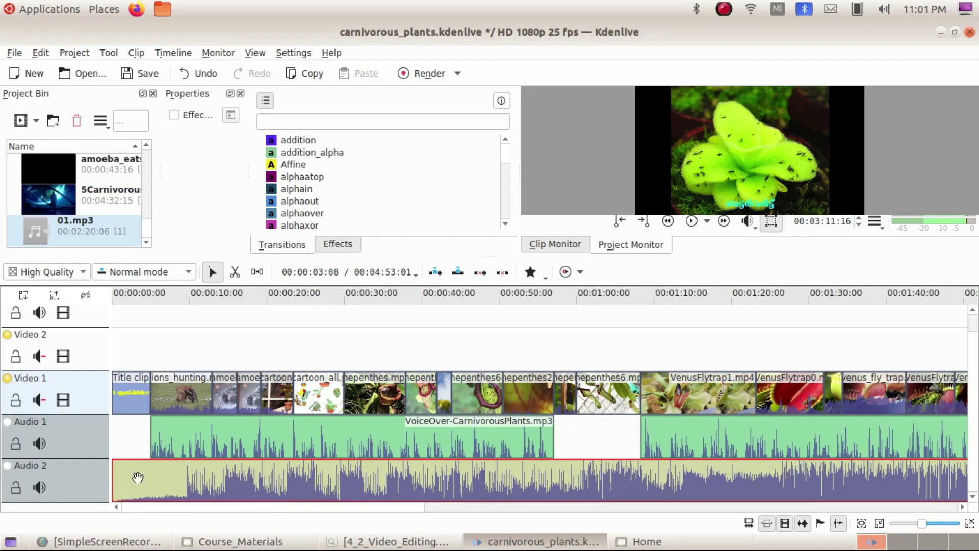
Add the Volume (keyframable) audio correction effect to the 01.mp3 clip on Audio 2
{"action": "right_click", "coordinate": [404, 482]}
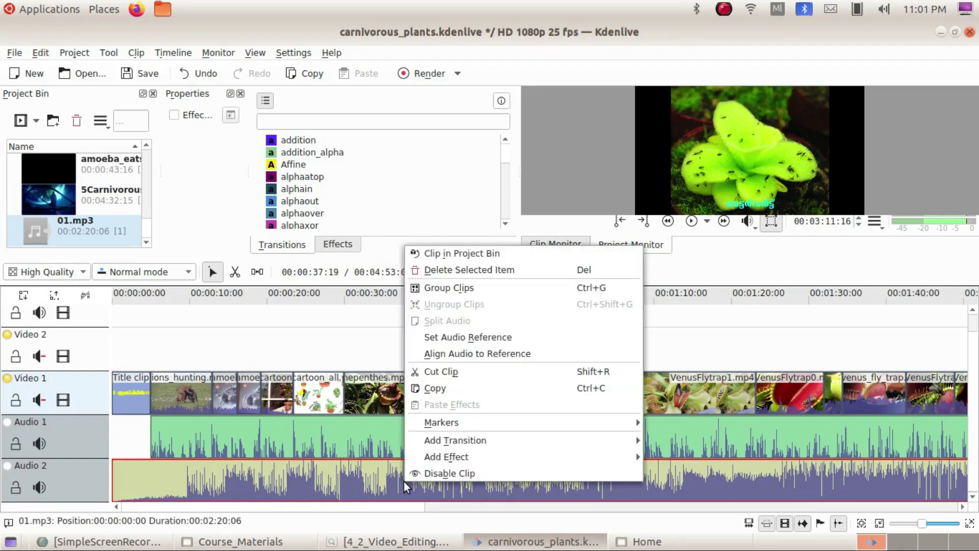
{"action": "mouse_move", "coordinate": [533, 462]}
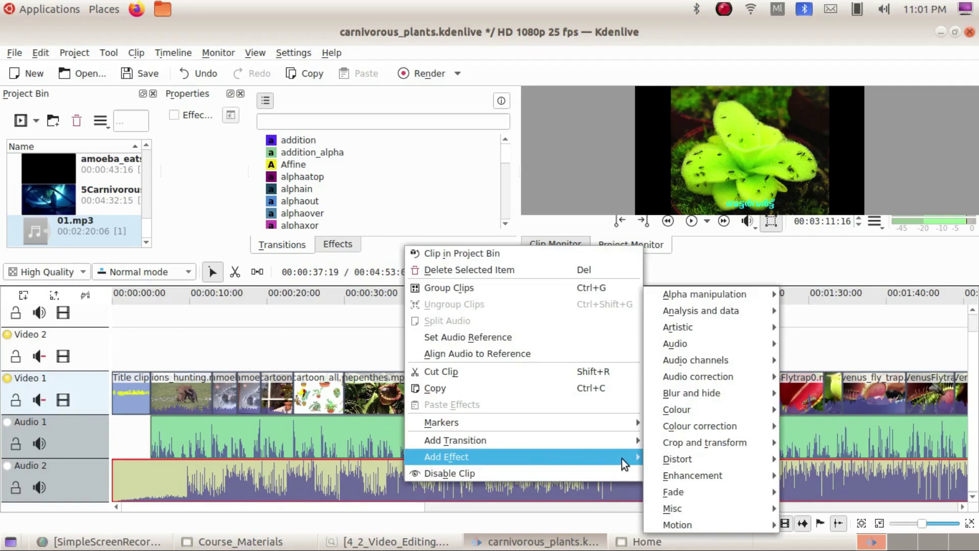
{"action": "mouse_move", "coordinate": [710, 377]}
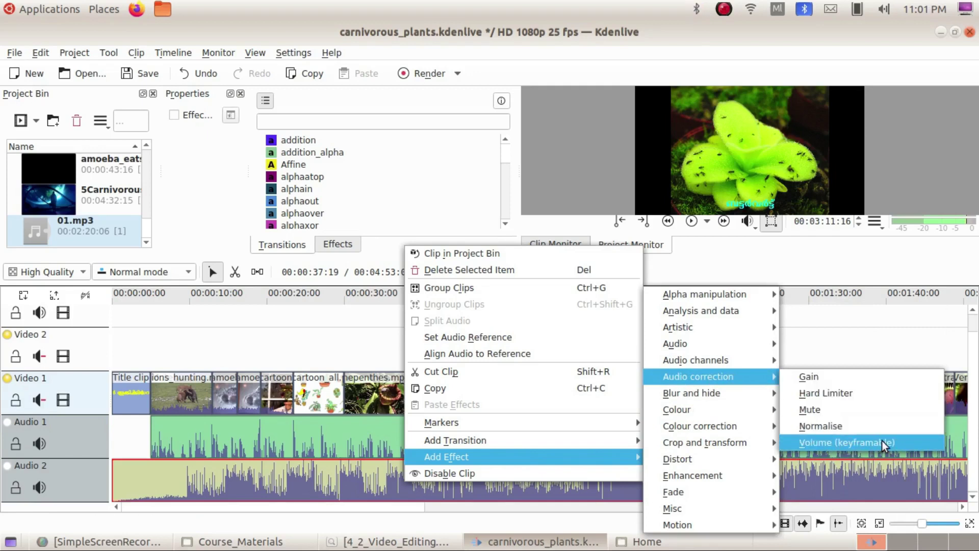
{"action": "left_click", "coordinate": [843, 444]}
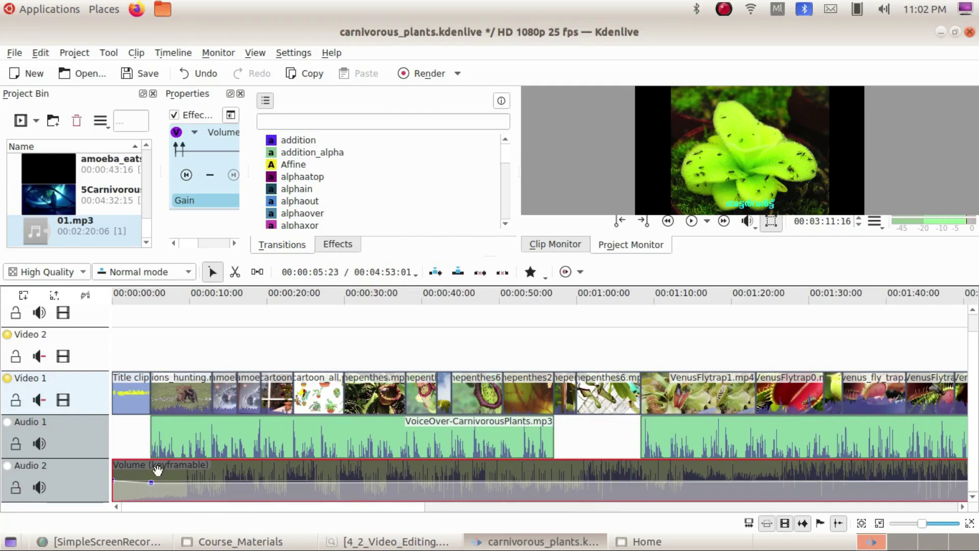
Add volume keyframes to 01.mp3 at about 5 and 7 seconds, lowering the second so the music dips as the voice-over starts
{"action": "double_click", "coordinate": [151, 482]}
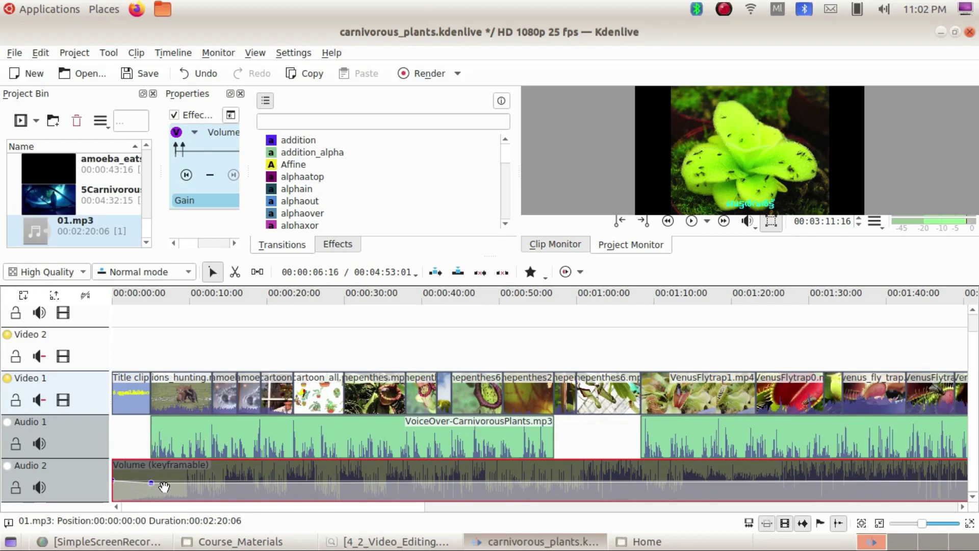
{"action": "left_click_drag", "start_coordinate": [166, 486], "coordinate": [166, 488]}
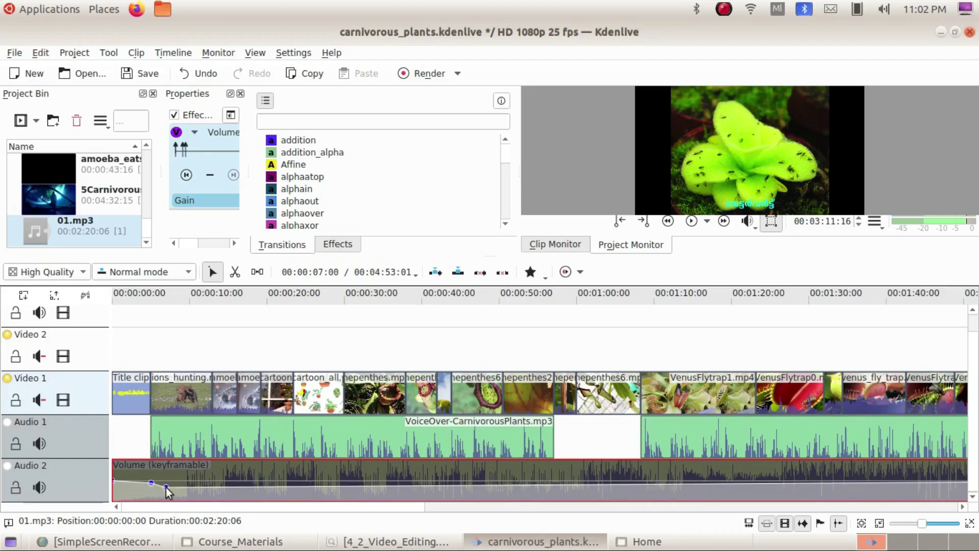
{"action": "left_click_drag", "start_coordinate": [166, 488], "coordinate": [167, 495]}
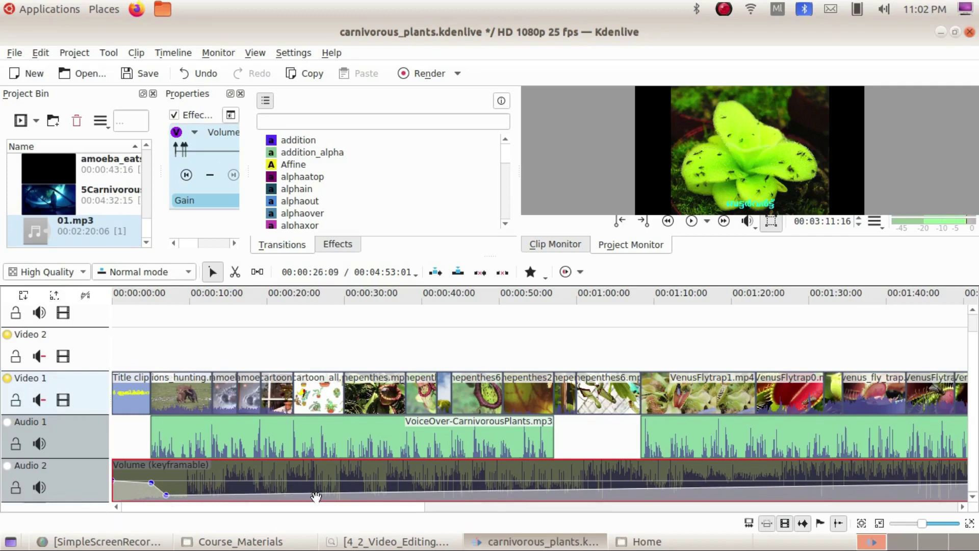
Add a low volume keyframe at about 55 seconds and a raised one at about 57 seconds, where the first voice-over segment ends
{"action": "left_click", "coordinate": [539, 494]}
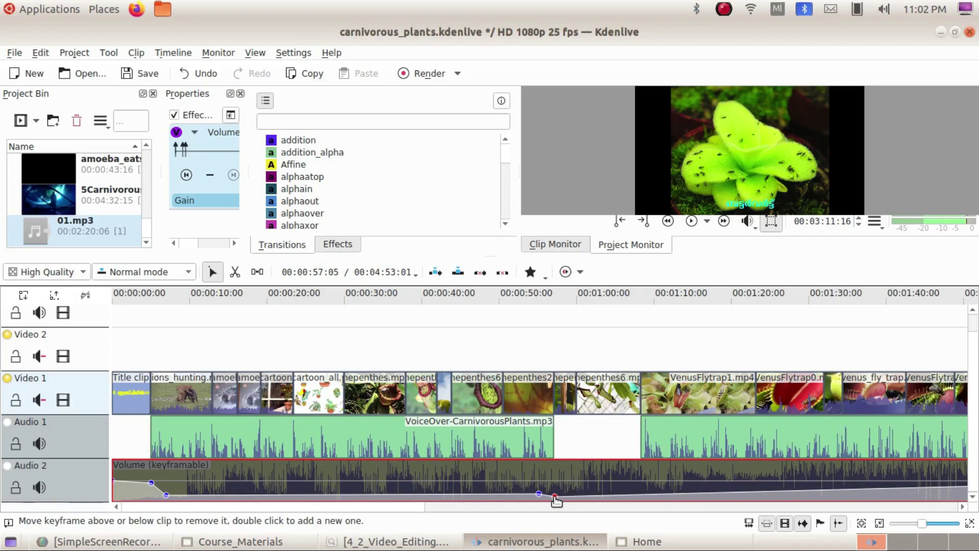
{"action": "left_click_drag", "start_coordinate": [557, 498], "coordinate": [554, 482]}
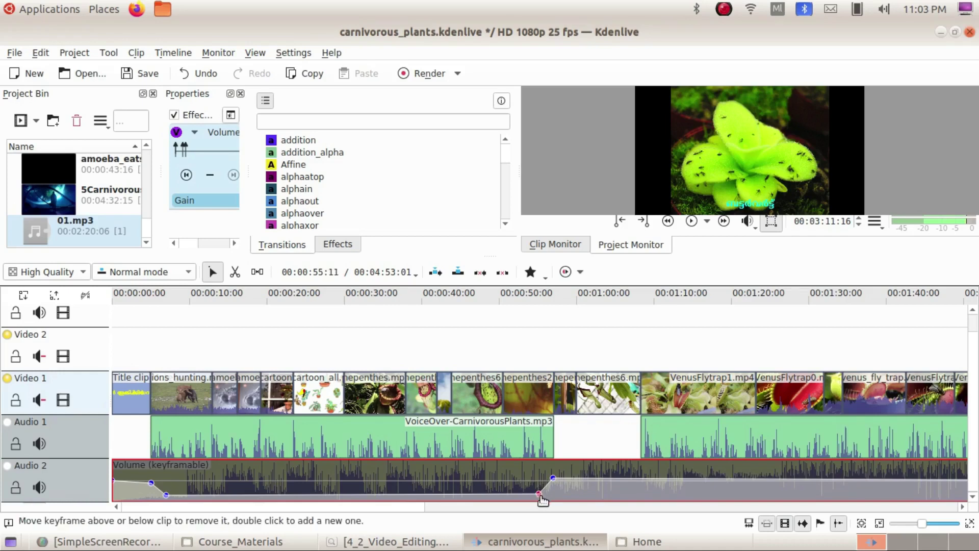
{"action": "left_click_drag", "start_coordinate": [541, 504], "coordinate": [540, 500]}
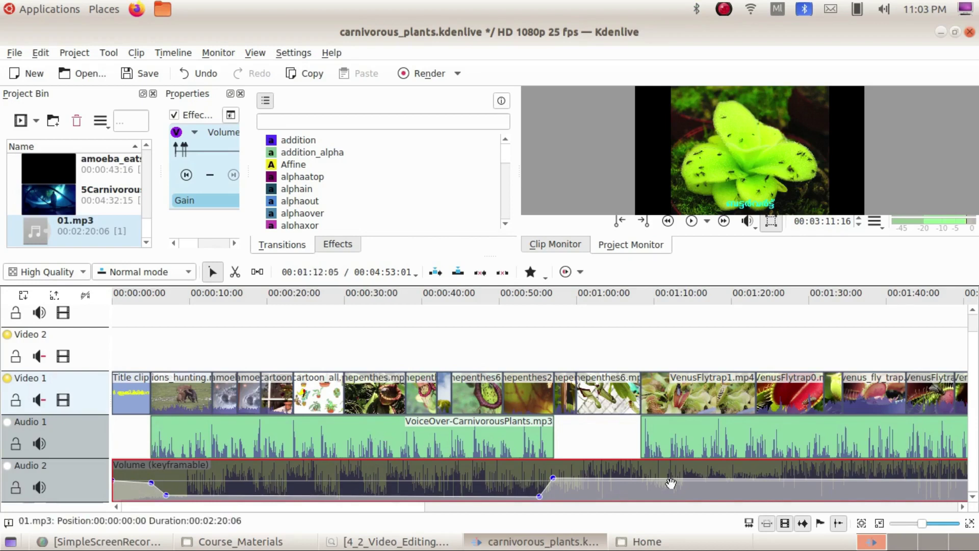
Add a raised volume keyframe at about 00:01:08 and a lowered one at about 00:01:10, where the second voice-over segment begins
{"action": "left_click_drag", "start_coordinate": [638, 482], "coordinate": [640, 483]}
{"action": "left_click", "coordinate": [648, 484]}
{"action": "left_click_drag", "start_coordinate": [649, 486], "coordinate": [651, 496]}
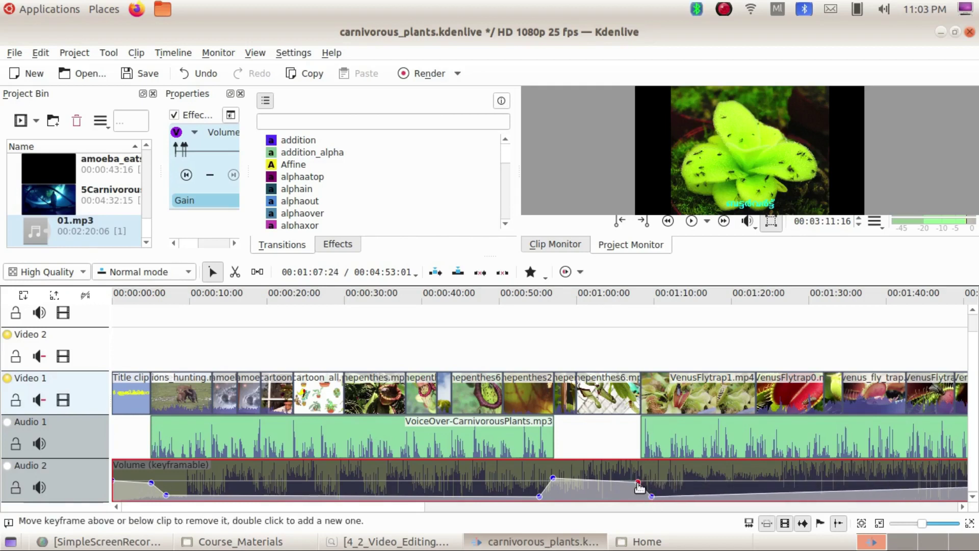
{"action": "left_click_drag", "start_coordinate": [642, 484], "coordinate": [644, 479]}
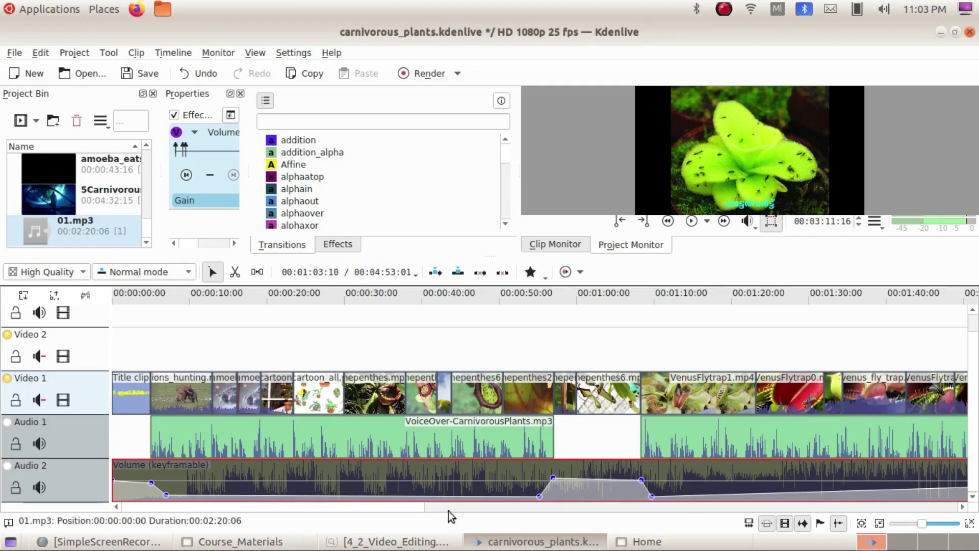
Lower the end volume keyframe of 01.mp3, and place a second copy of 01.mp3 directly after it on Audio 2
{"action": "scroll", "coordinate": [505, 492], "scroll_direction": "down", "scroll_amount": 5}
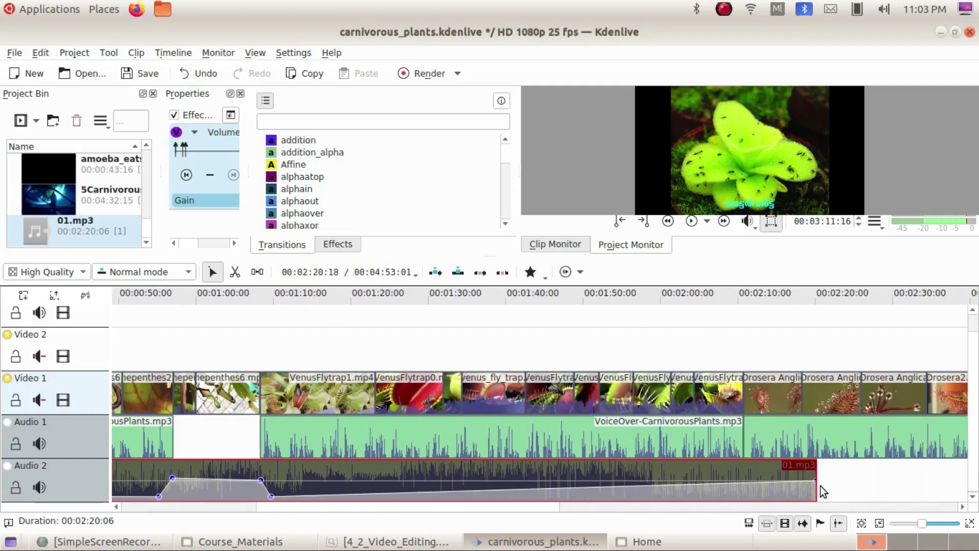
{"action": "left_click_drag", "start_coordinate": [816, 483], "coordinate": [816, 495]}
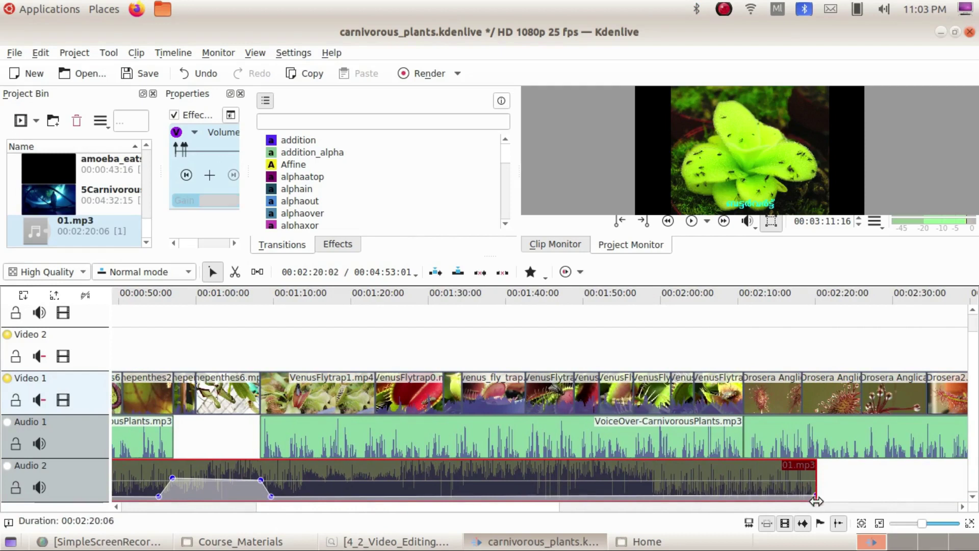
{"action": "scroll", "coordinate": [832, 481], "scroll_direction": "right", "scroll_amount": 6}
{"action": "scroll", "coordinate": [832, 480], "scroll_direction": "right", "scroll_amount": 2}
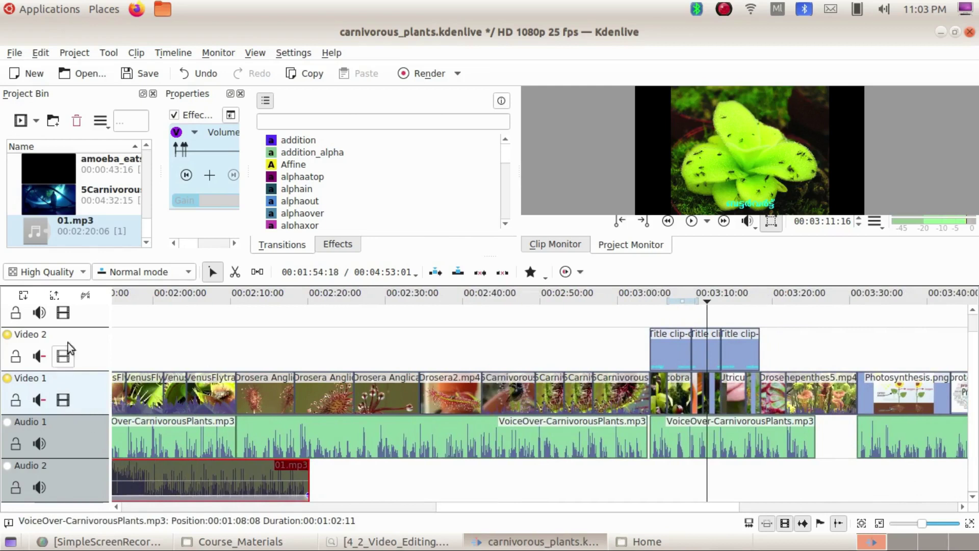
{"action": "left_click_drag", "start_coordinate": [69, 235], "coordinate": [314, 488]}
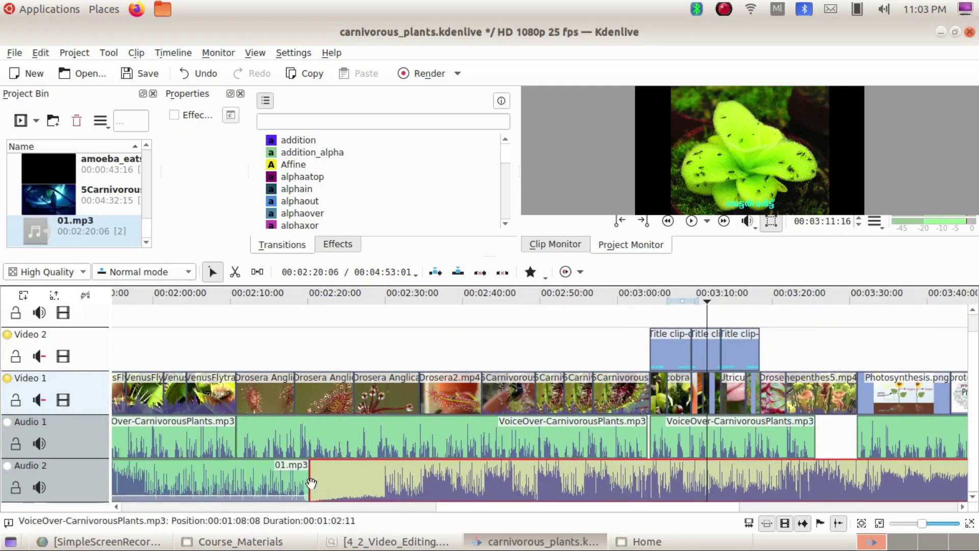
Cut off the second 01.mp3 clip's quiet opening at 00:02:30:00 and close the gap to the first music clip
{"action": "left_click", "coordinate": [234, 272]}
{"action": "left_click", "coordinate": [384, 474]}
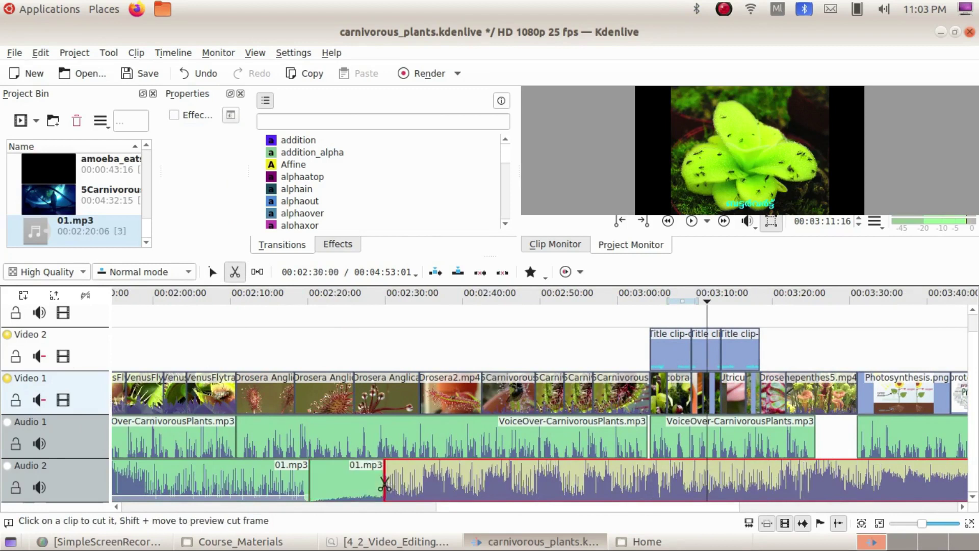
{"action": "right_click", "coordinate": [359, 483]}
{"action": "left_click", "coordinate": [410, 269]}
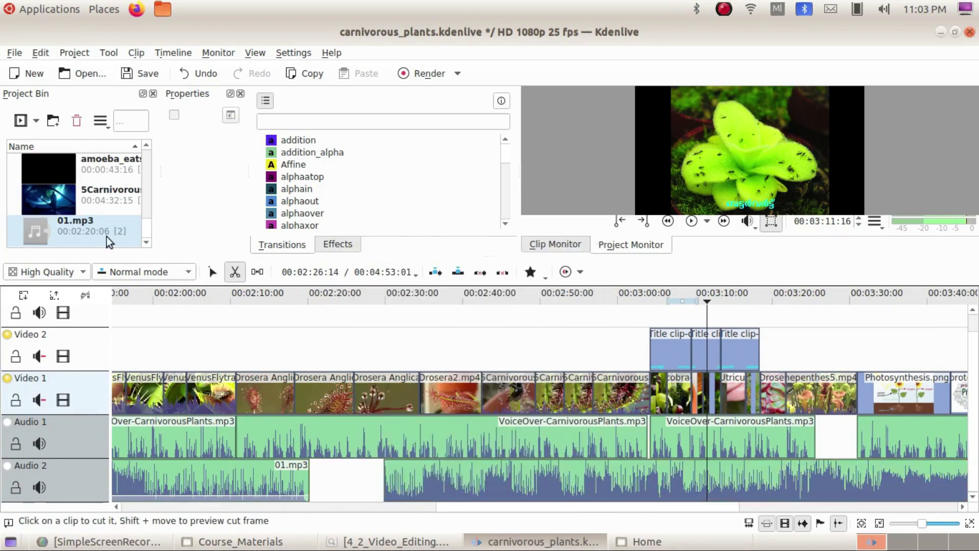
{"action": "left_click", "coordinate": [212, 272]}
{"action": "left_click_drag", "start_coordinate": [430, 485], "coordinate": [352, 486]}
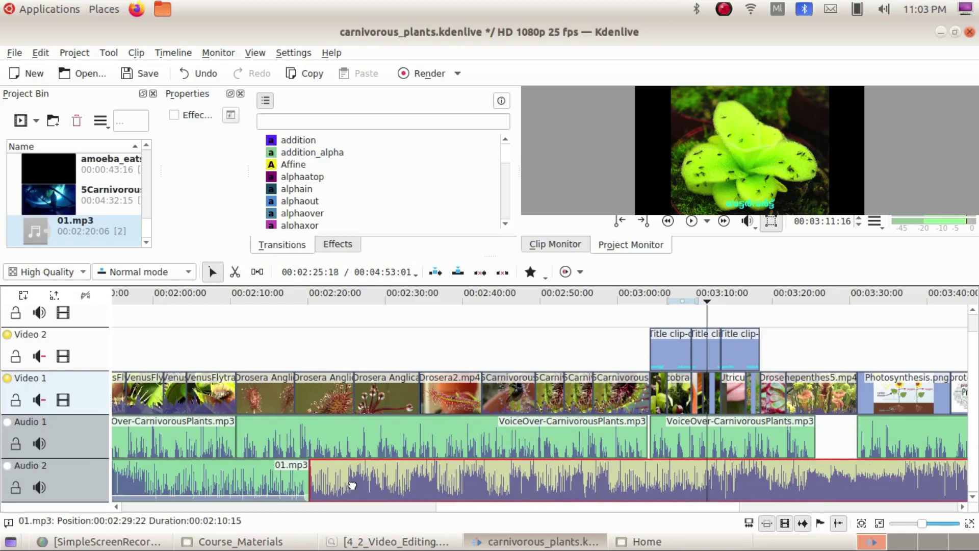
Add the Volume (keyframable) audio correction effect to the second 01.mp3 clip on Audio 2
{"action": "right_click", "coordinate": [326, 486]}
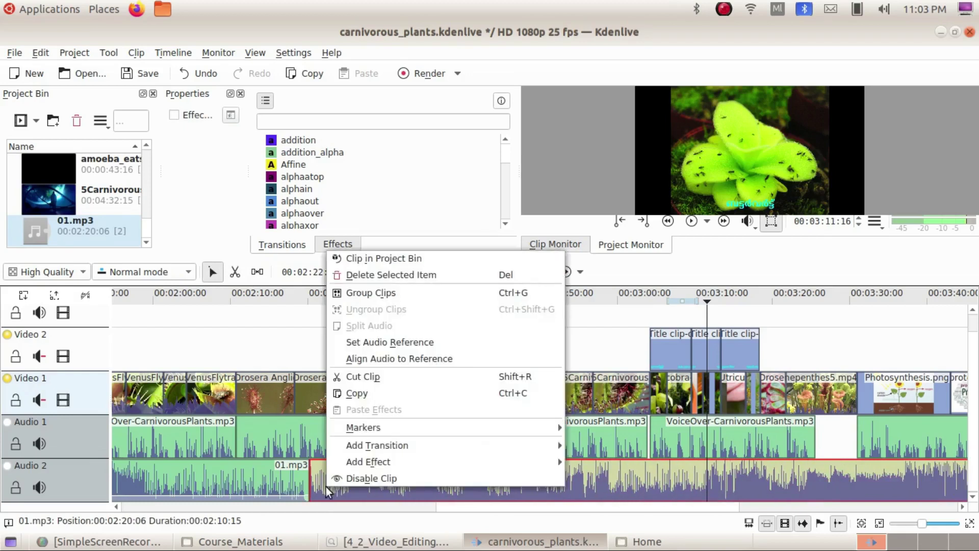
{"action": "mouse_move", "coordinate": [497, 461]}
{"action": "mouse_move", "coordinate": [596, 463]}
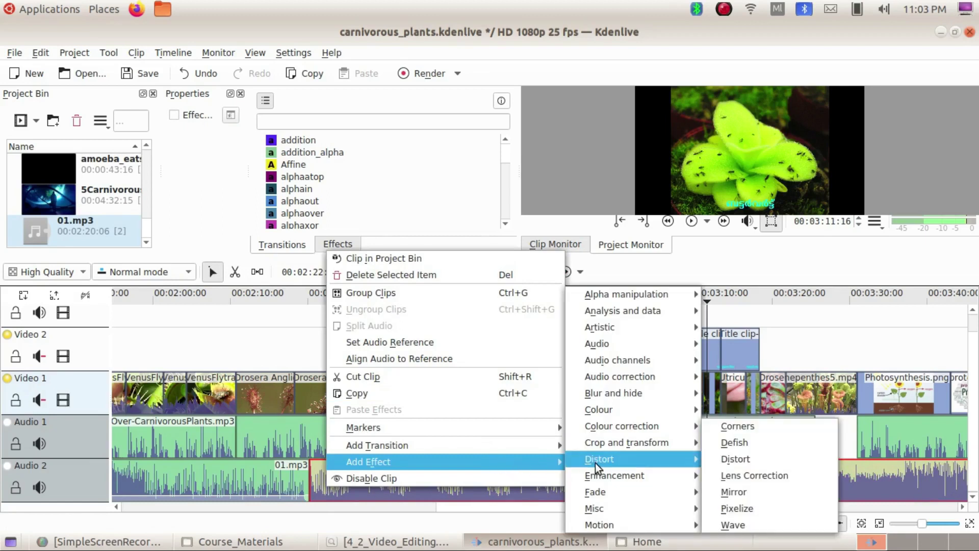
{"action": "mouse_move", "coordinate": [667, 377]}
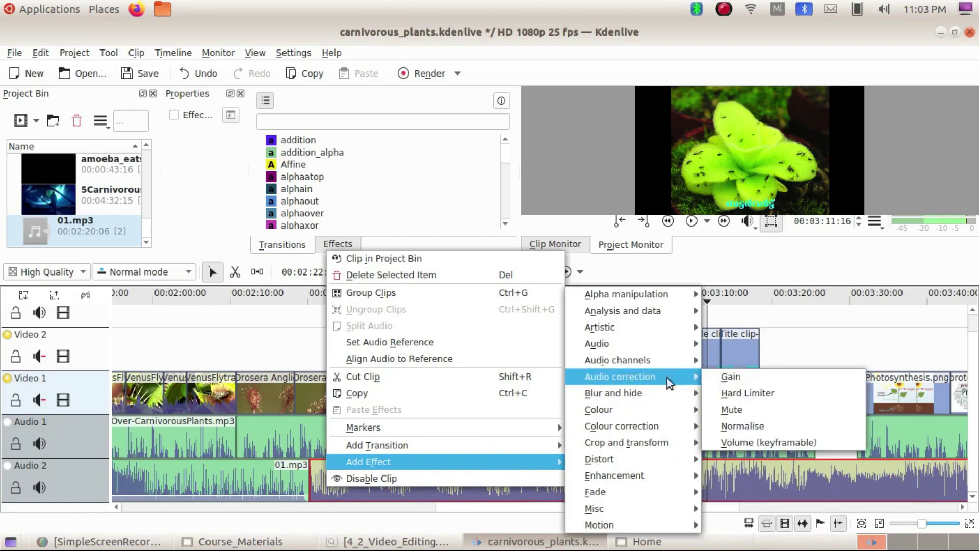
{"action": "left_click", "coordinate": [755, 443]}
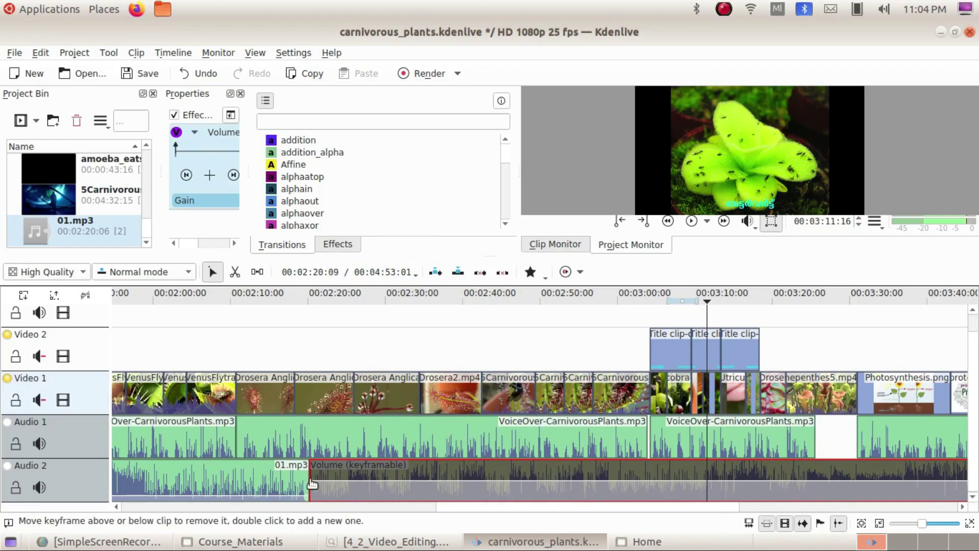
Lower the second music clip's volume under the narration, with keyframes raising it over the voice-over gap at about 00:03:26 to 00:03:31
{"action": "left_click_drag", "start_coordinate": [313, 484], "coordinate": [313, 500]}
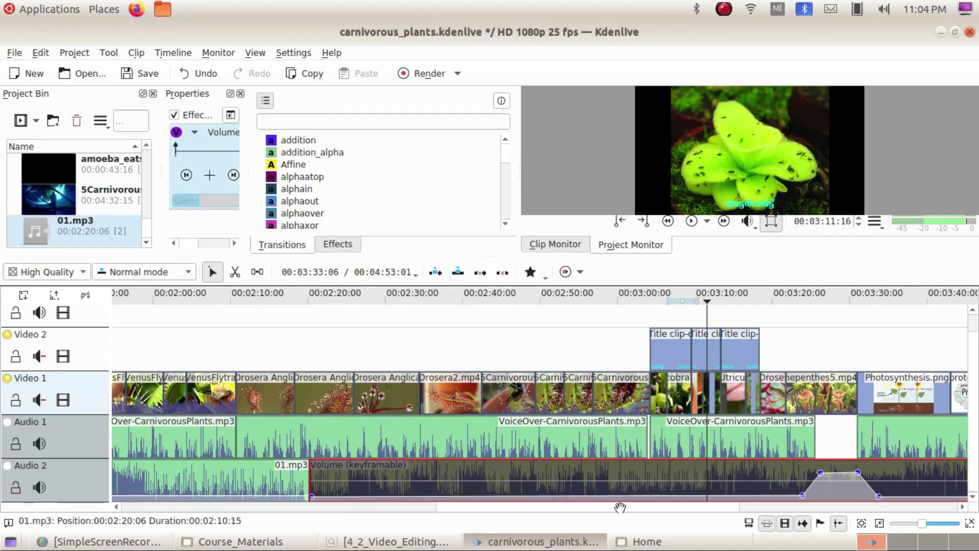
{"action": "scroll", "coordinate": [764, 509], "scroll_direction": "down", "scroll_amount": 5}
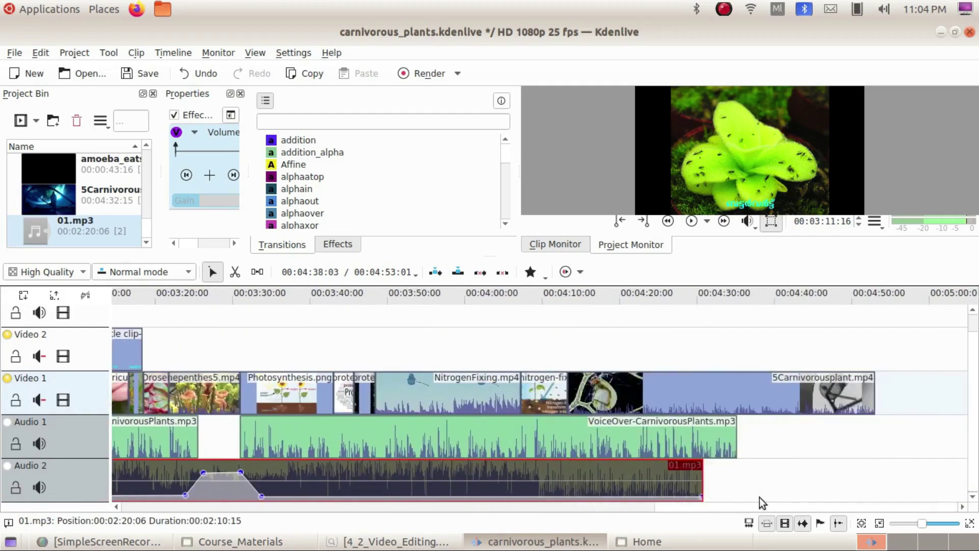
{"action": "scroll", "coordinate": [759, 498], "scroll_direction": "up", "scroll_amount": 10}
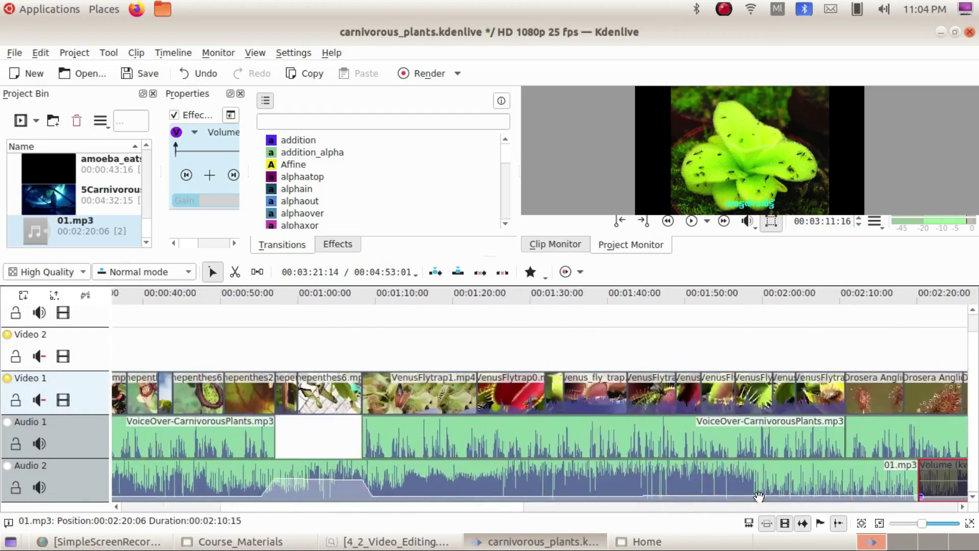
{"action": "scroll", "coordinate": [759, 497], "scroll_direction": "up", "scroll_amount": 3}
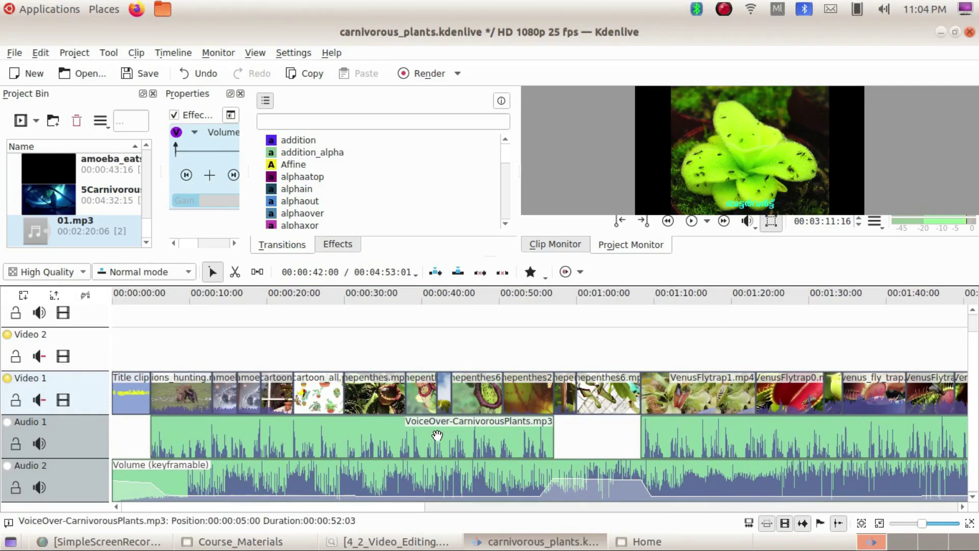
Render the full project to CarnivorousPlants_demo.mp4 using the generic MP4 (H264) format
{"action": "left_click", "coordinate": [417, 74]}
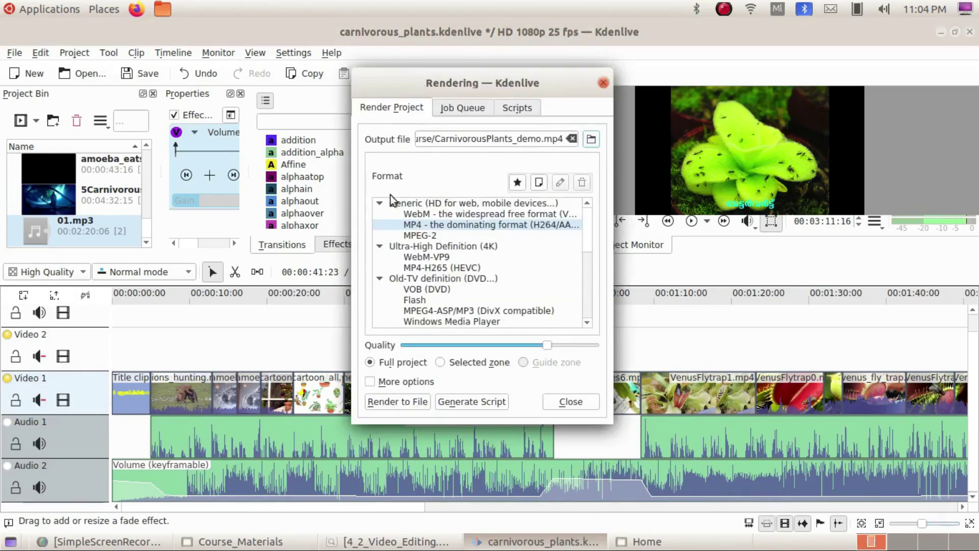
{"action": "left_click", "coordinate": [428, 226]}
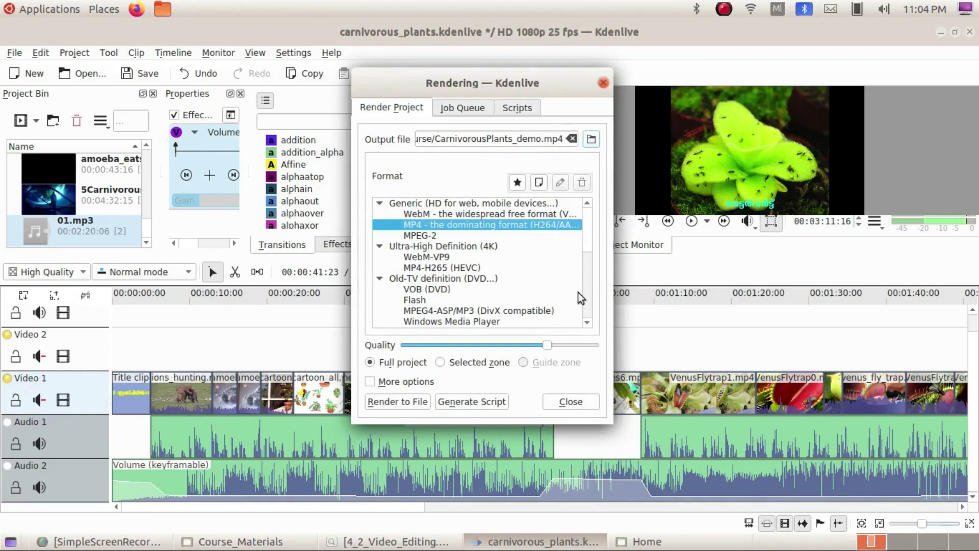
{"action": "left_click", "coordinate": [407, 403]}
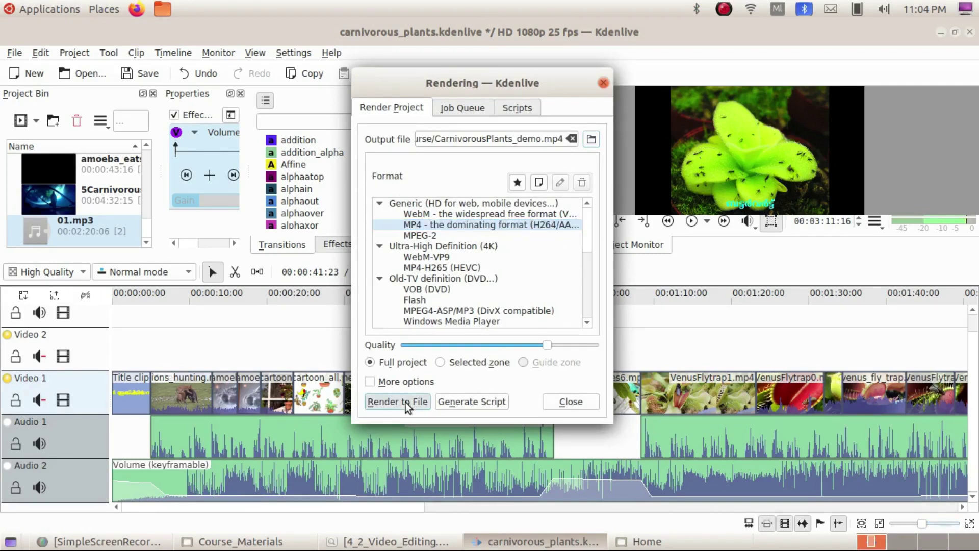